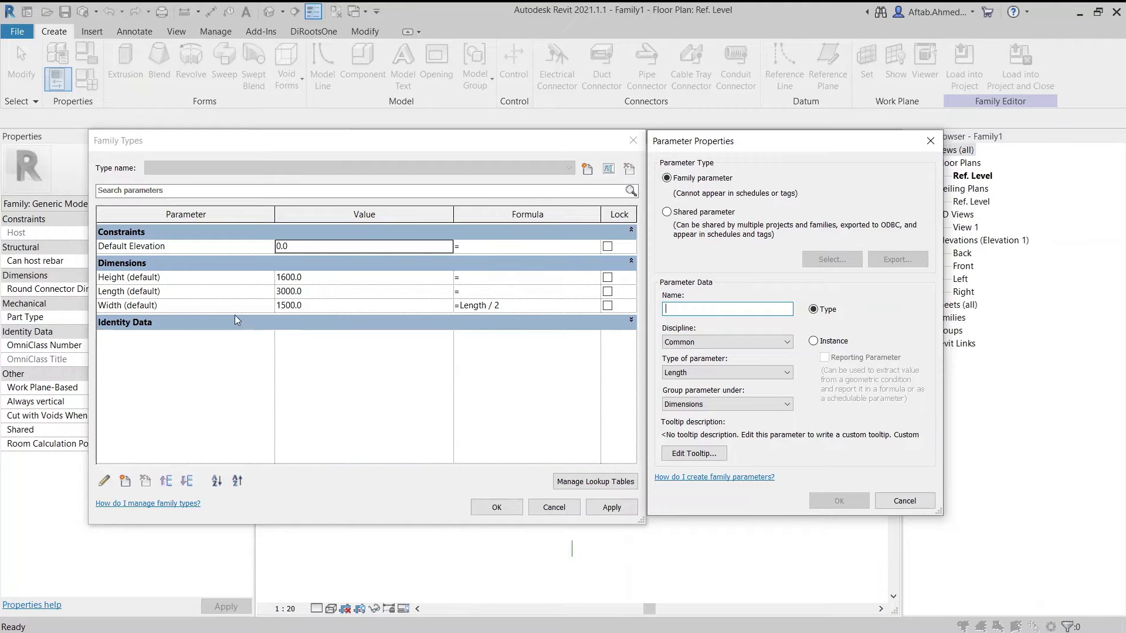
key(ctrl)
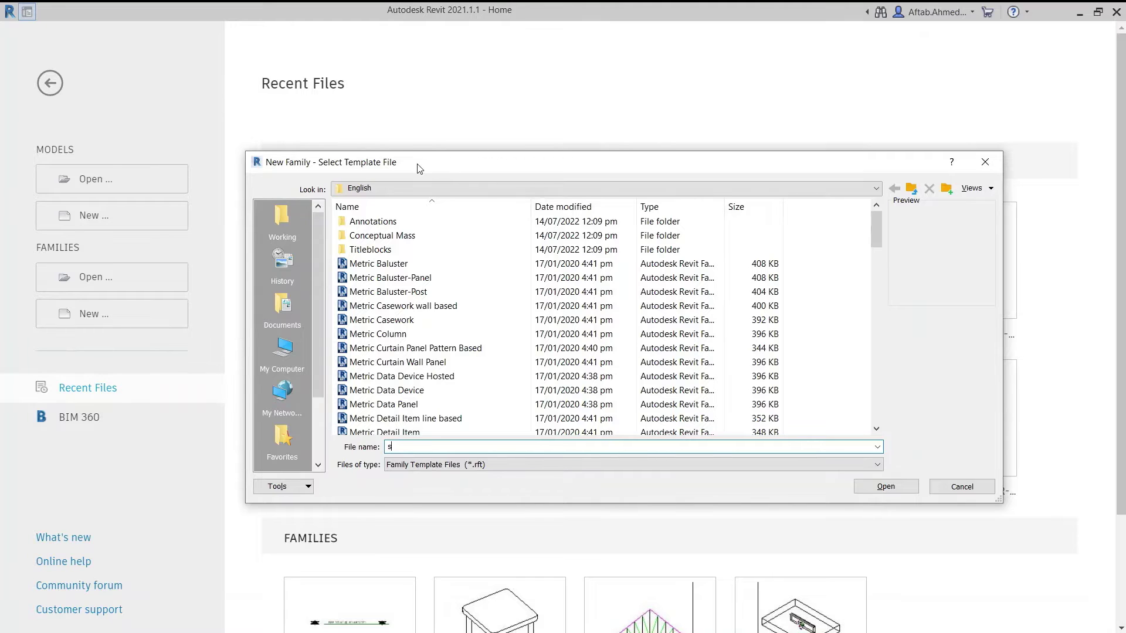
- Preview the floor-based, wall-based, ceiling-based and face-based metric generic model templates in the family template list
click(420, 168)
click(414, 292)
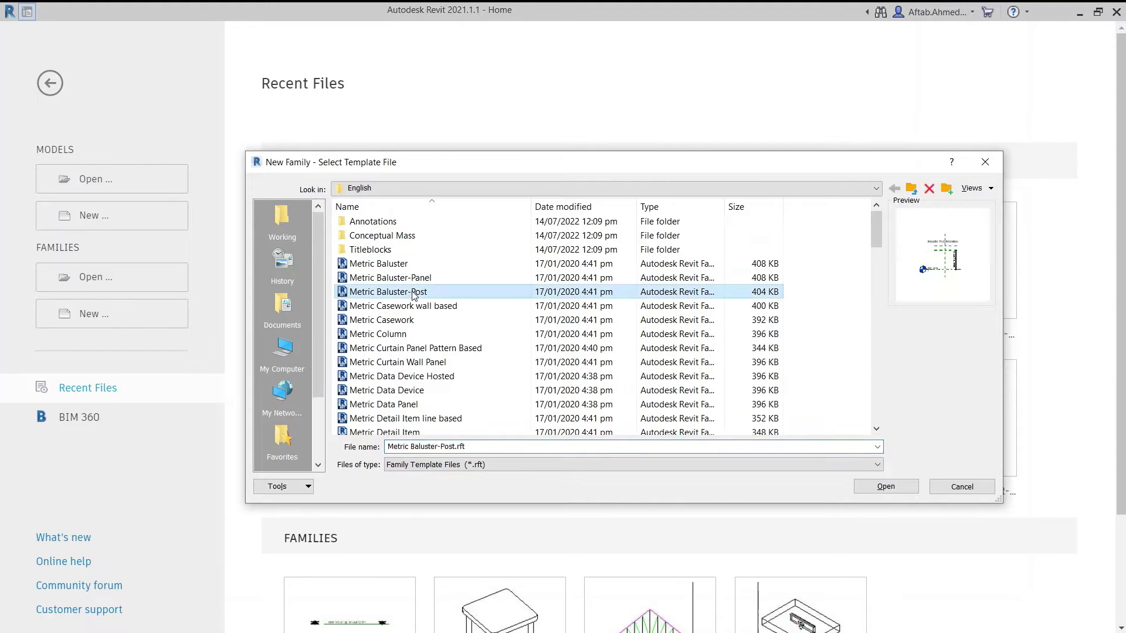
scroll(413, 293, down, 2)
scroll(413, 293, down, 1)
scroll(413, 295, down, 3)
scroll(414, 295, down, 3)
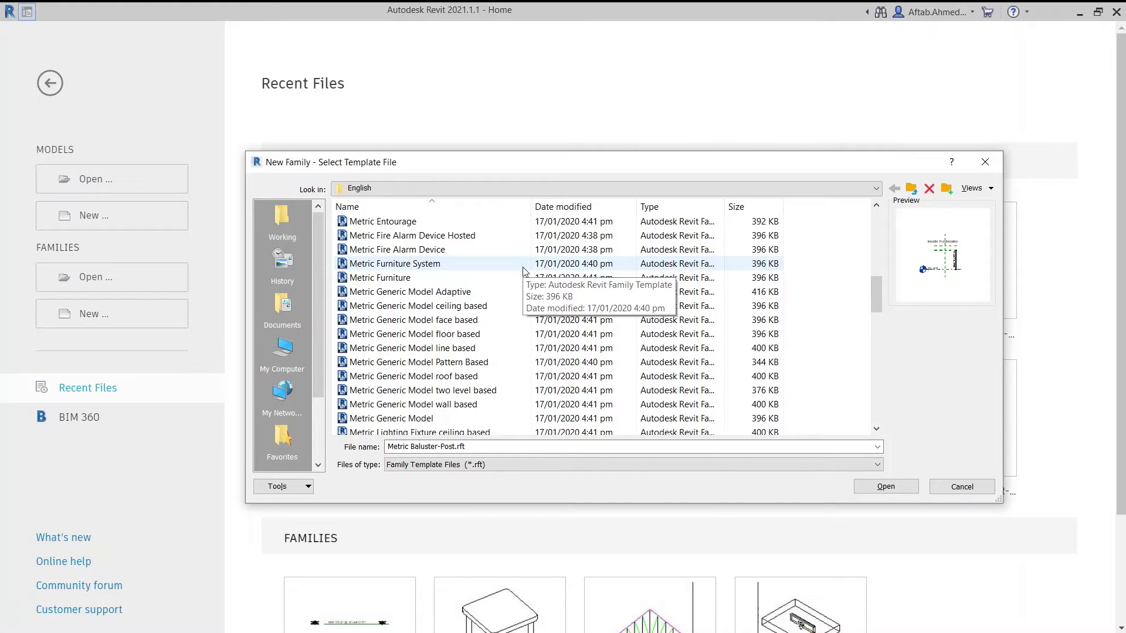
scroll(524, 271, down, 1)
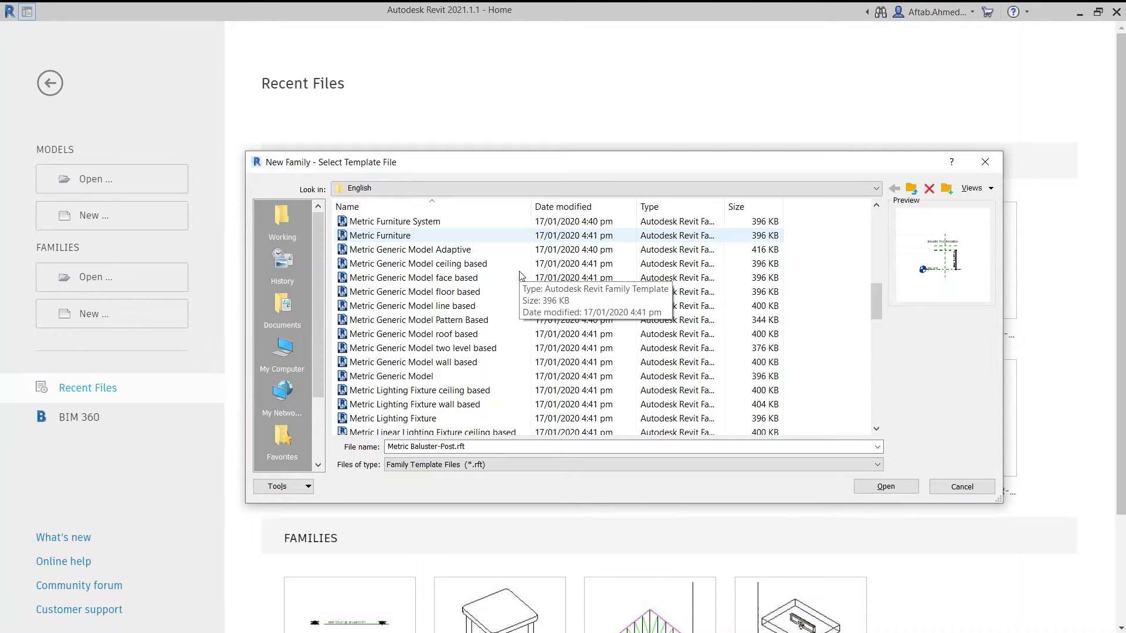
click(489, 292)
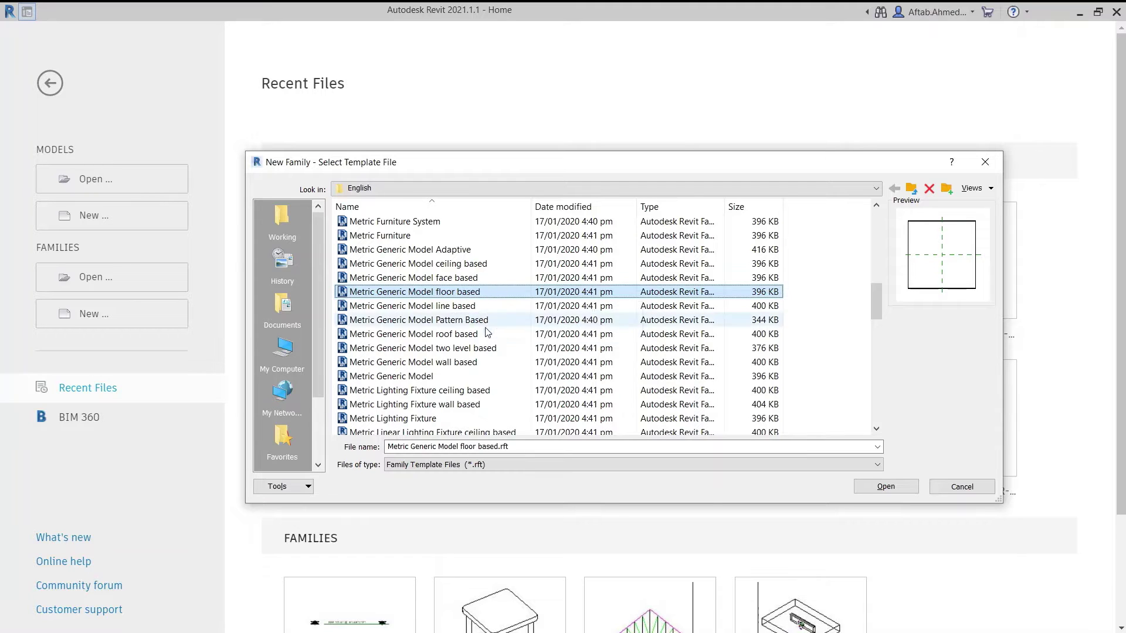
click(488, 363)
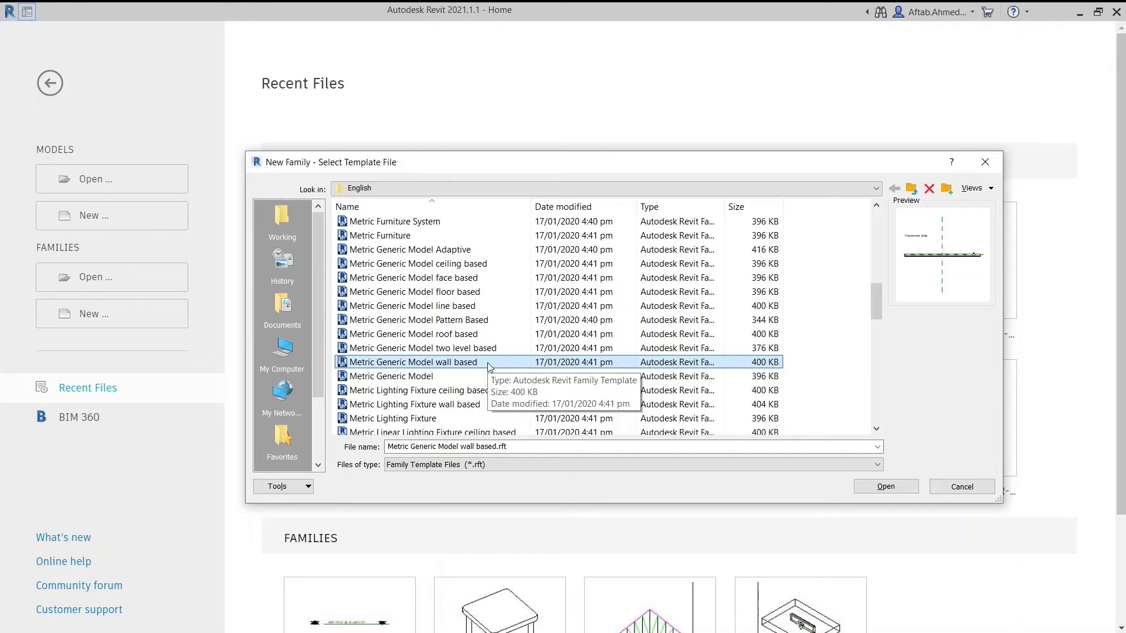
click(501, 266)
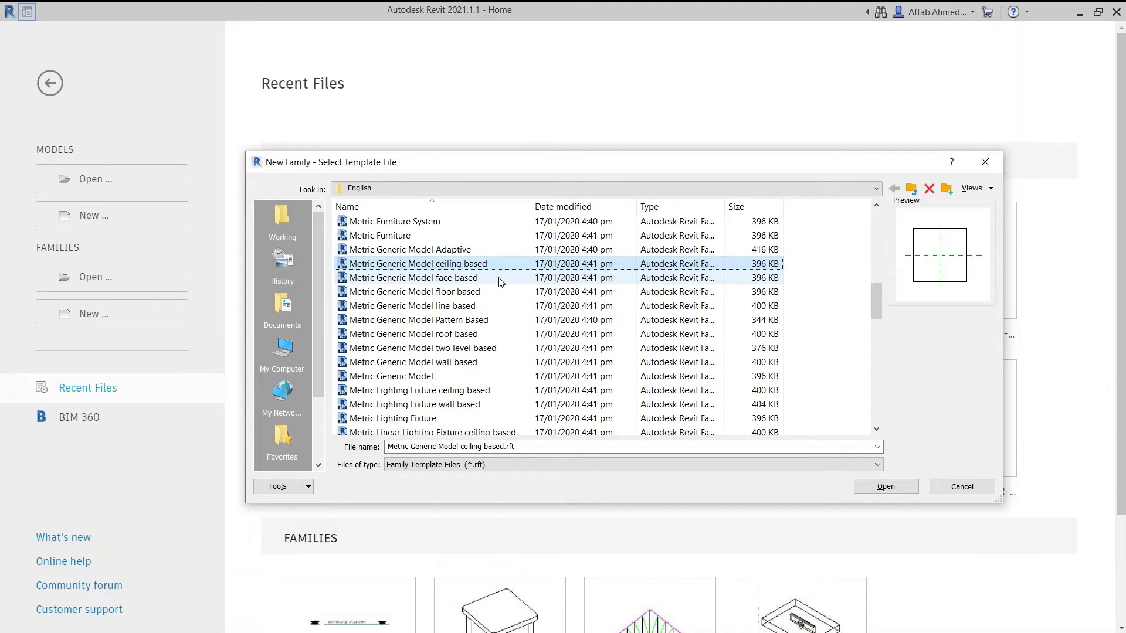
click(501, 280)
click(500, 281)
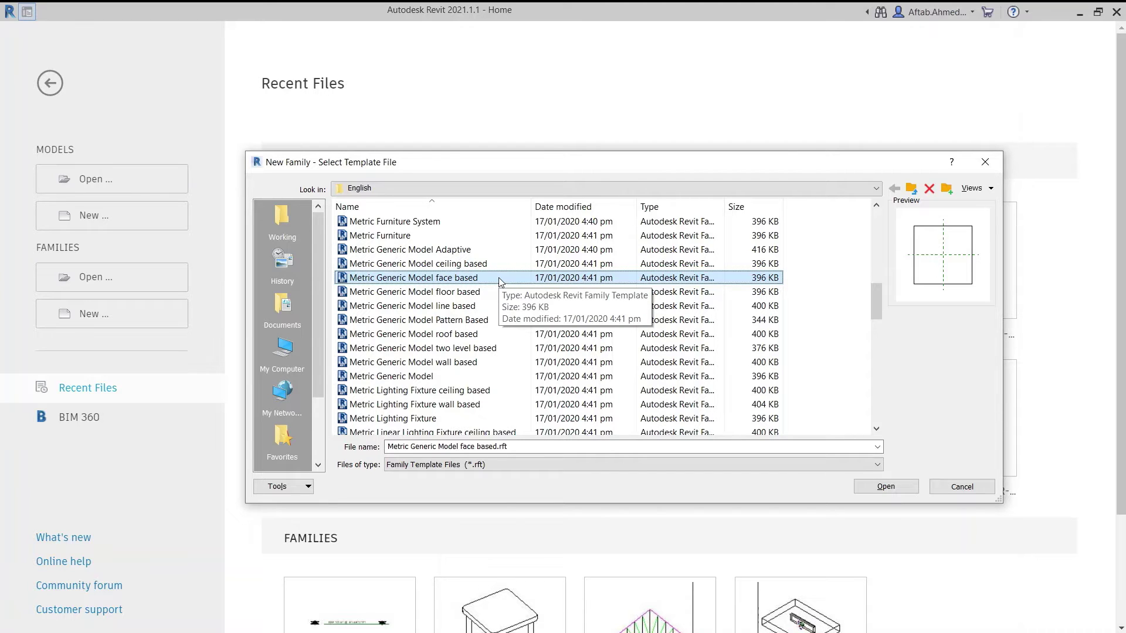
click(500, 280)
click(500, 280)
- Create a new family from the Metric Generic Model template
click(464, 377)
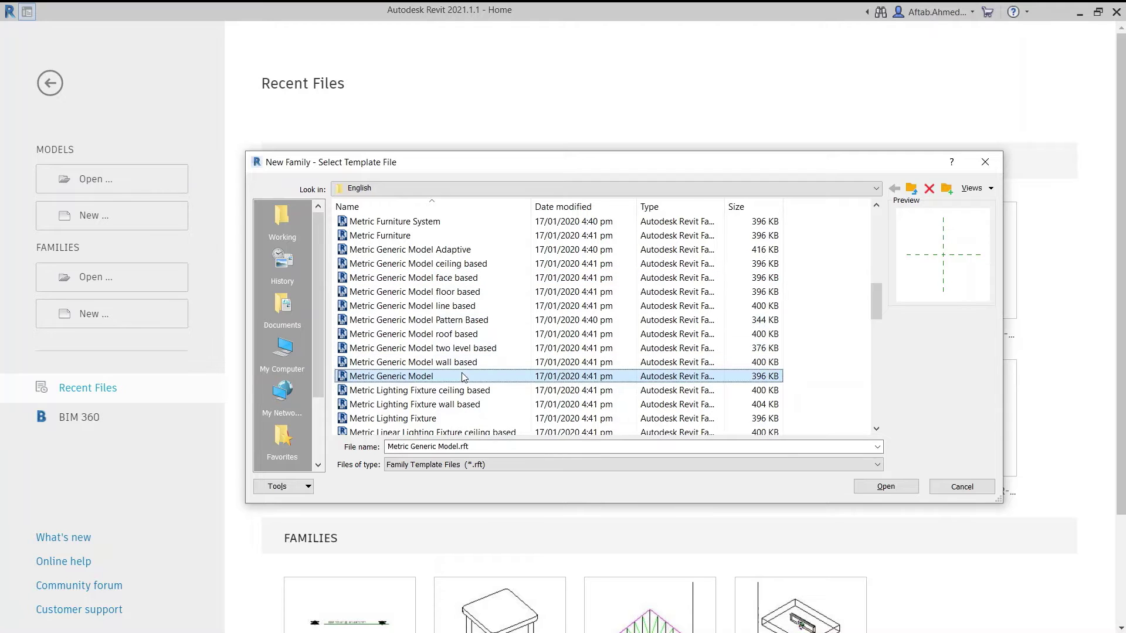
click(880, 487)
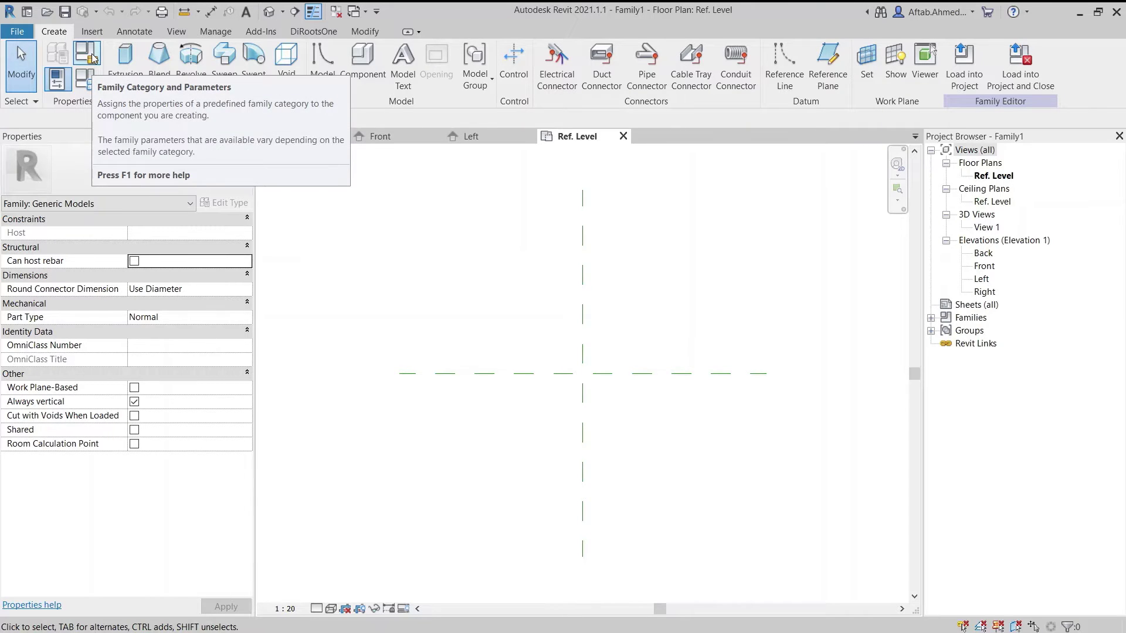
- Examine the family categories available with the Architecture and Structure filters added, and return the filter to Mechanical only
click(92, 54)
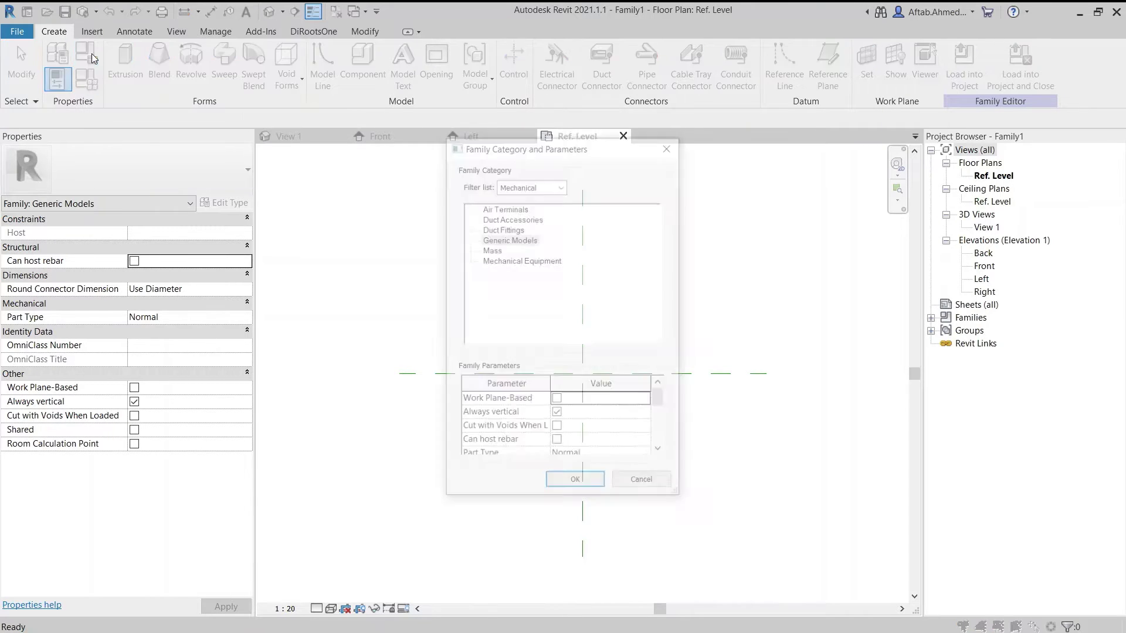
click(561, 185)
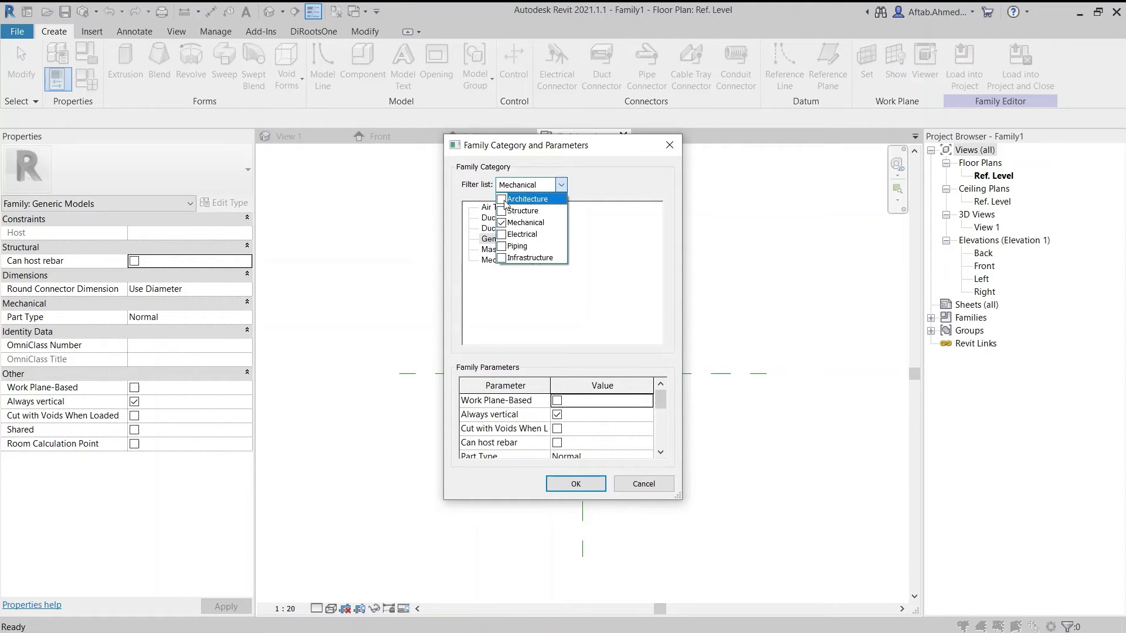
click(503, 200)
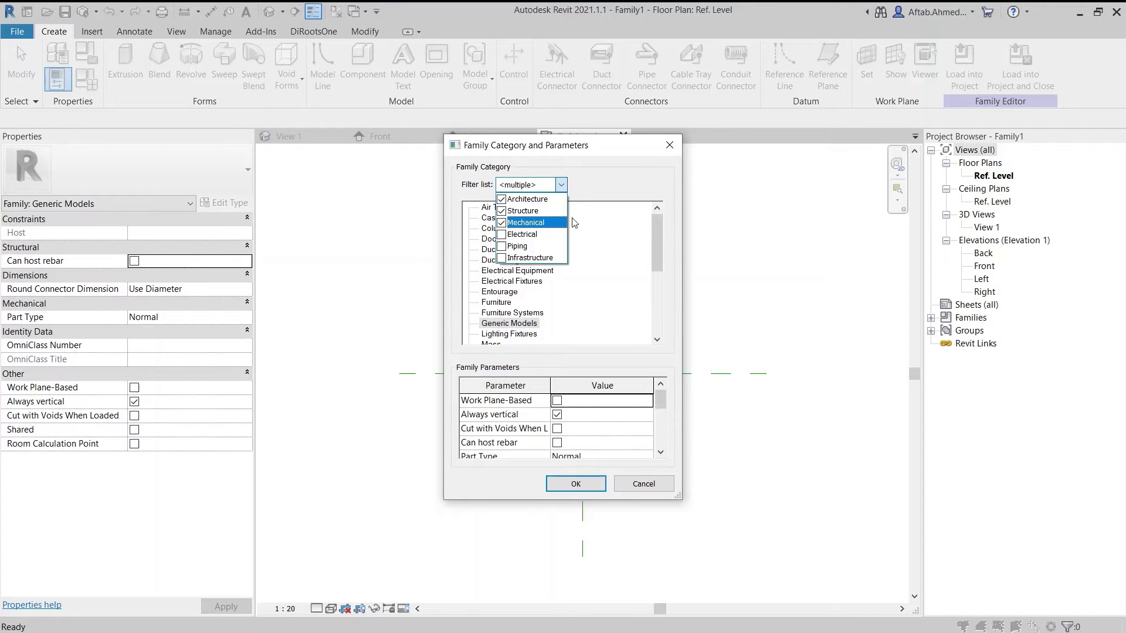
click(616, 226)
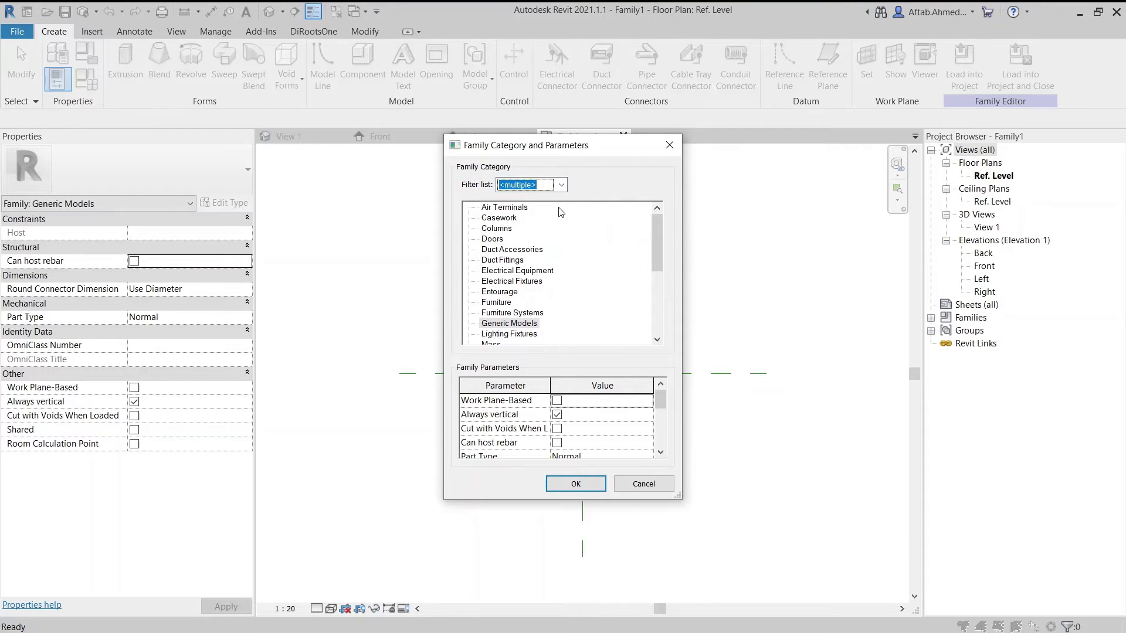
click(561, 186)
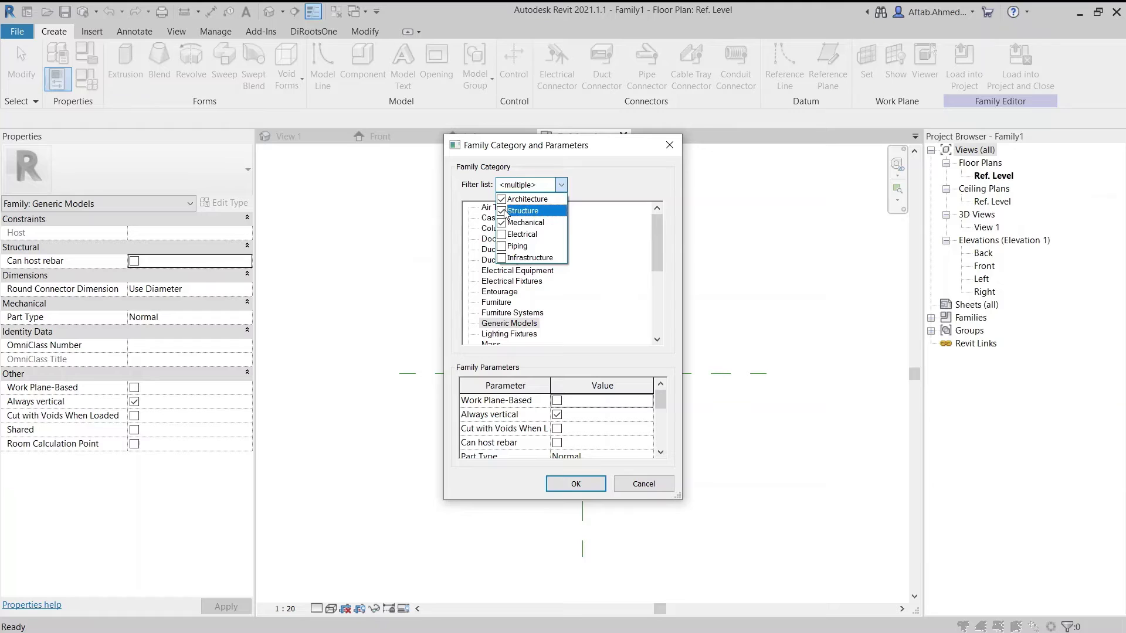
click(574, 243)
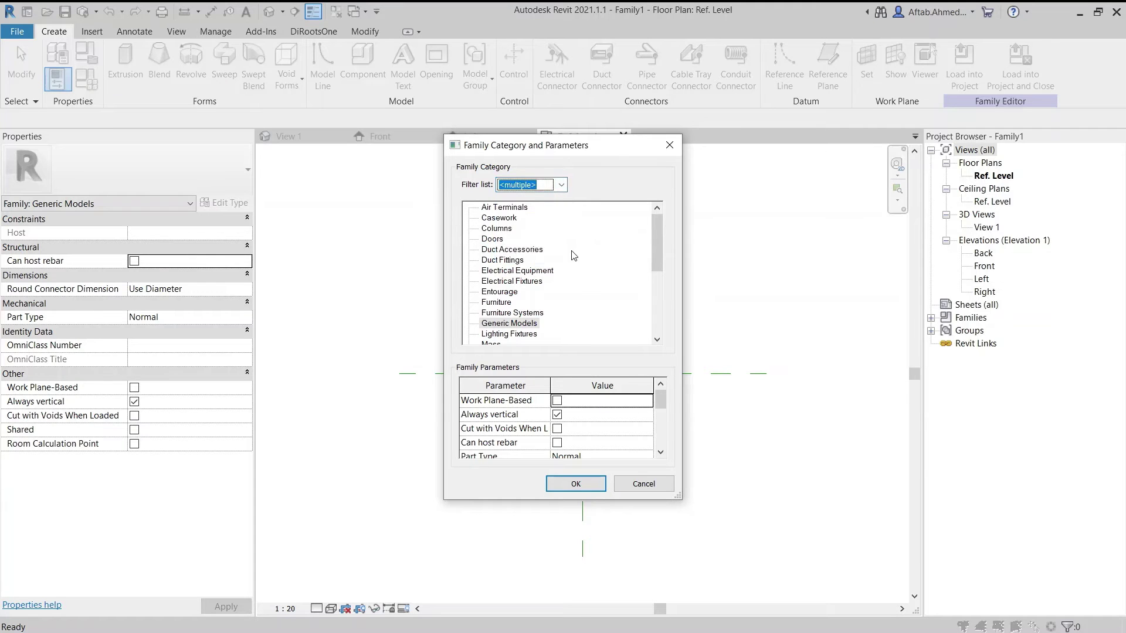
click(560, 184)
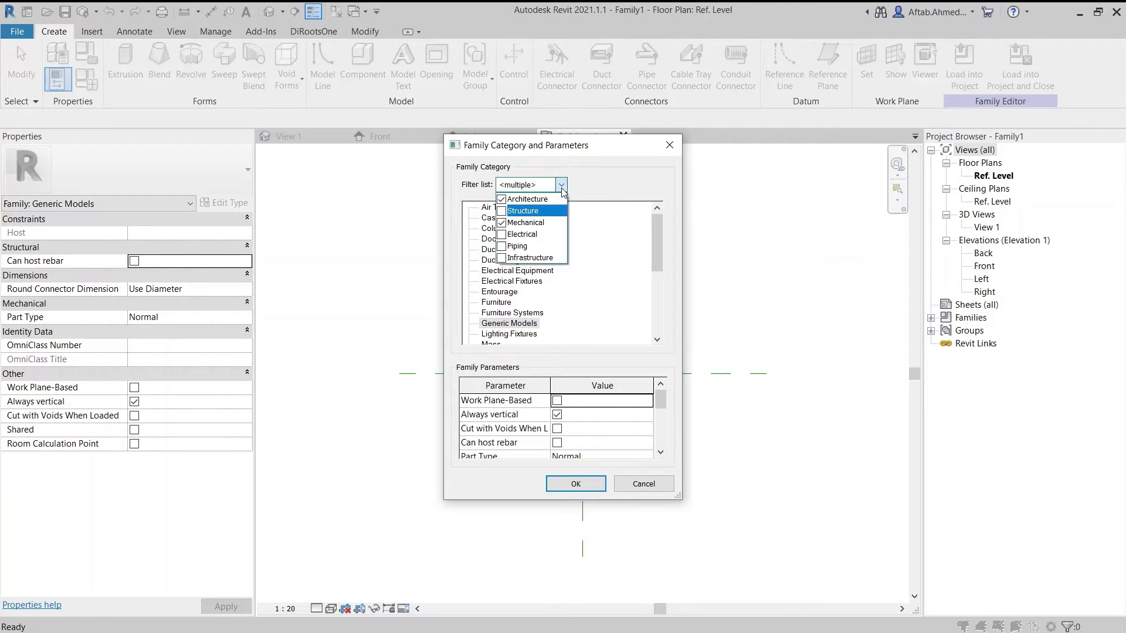
click(501, 200)
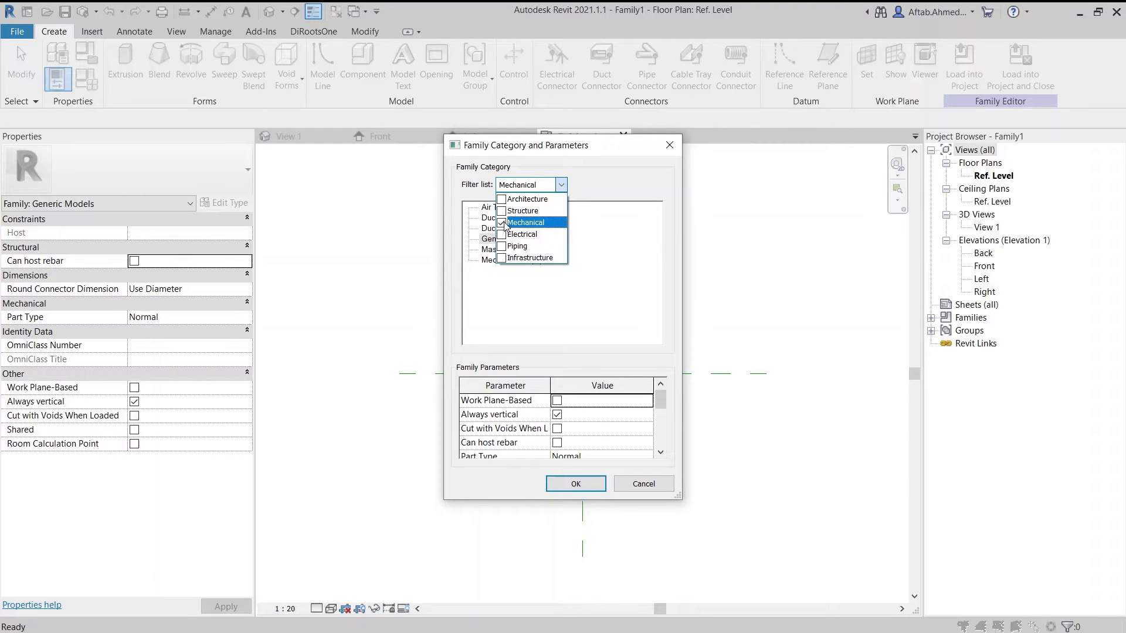
click(603, 231)
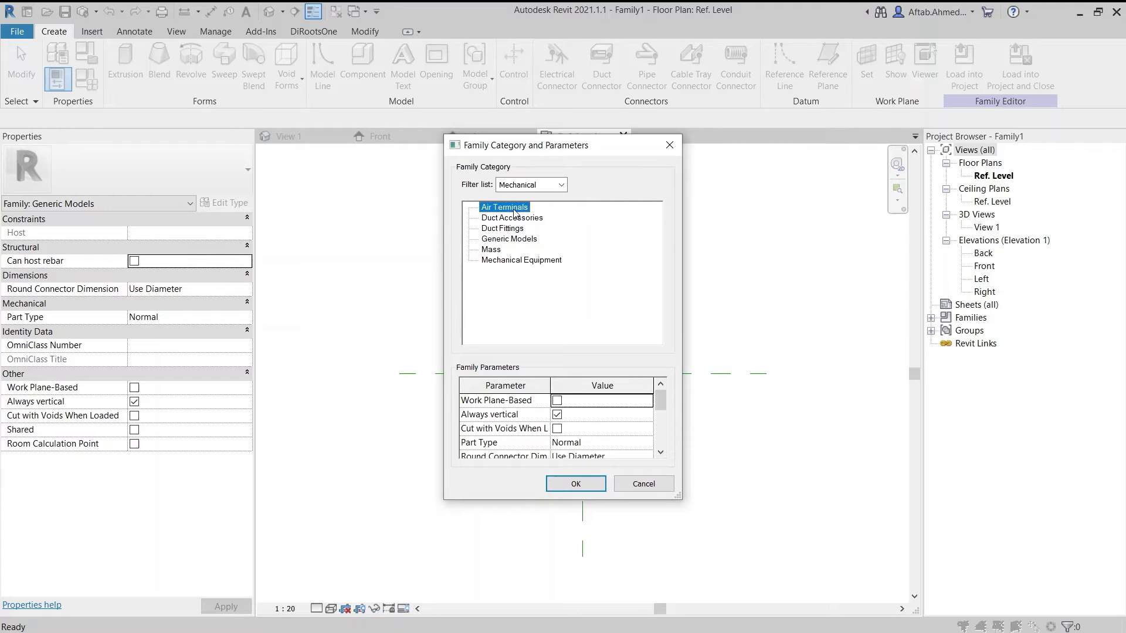
- Examine the family parameters offered for the Air Terminals and Mechanical Equipment categories, and leave the category settings without applying them
click(528, 209)
click(528, 262)
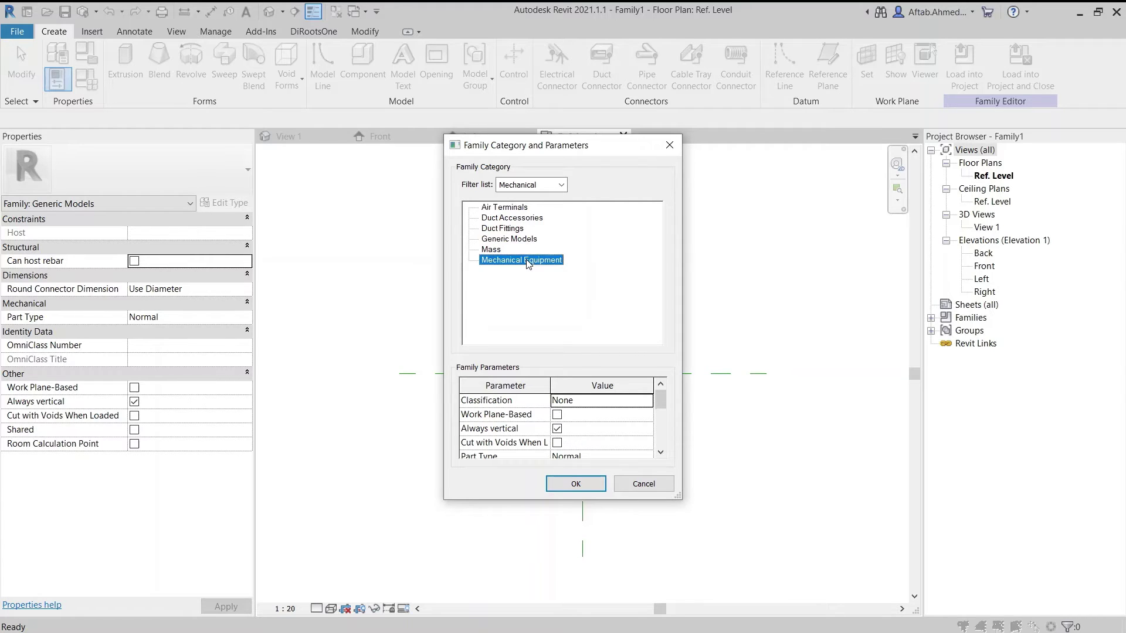
scroll(577, 421, down, 2)
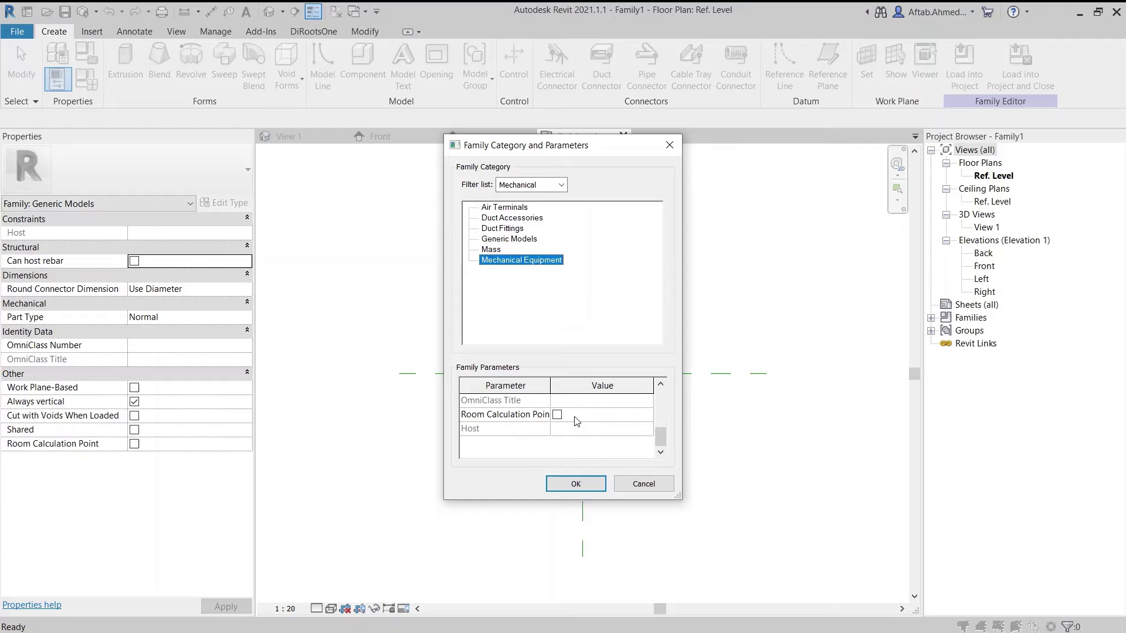
click(634, 485)
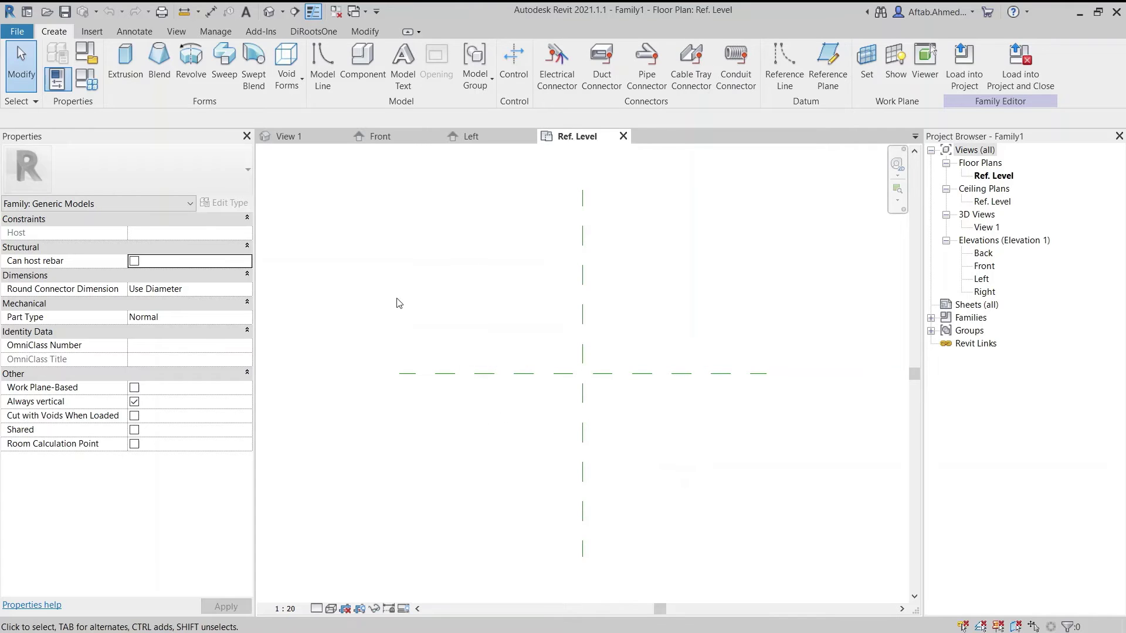
- Open the family types and create a new type named 600x600
click(75, 108)
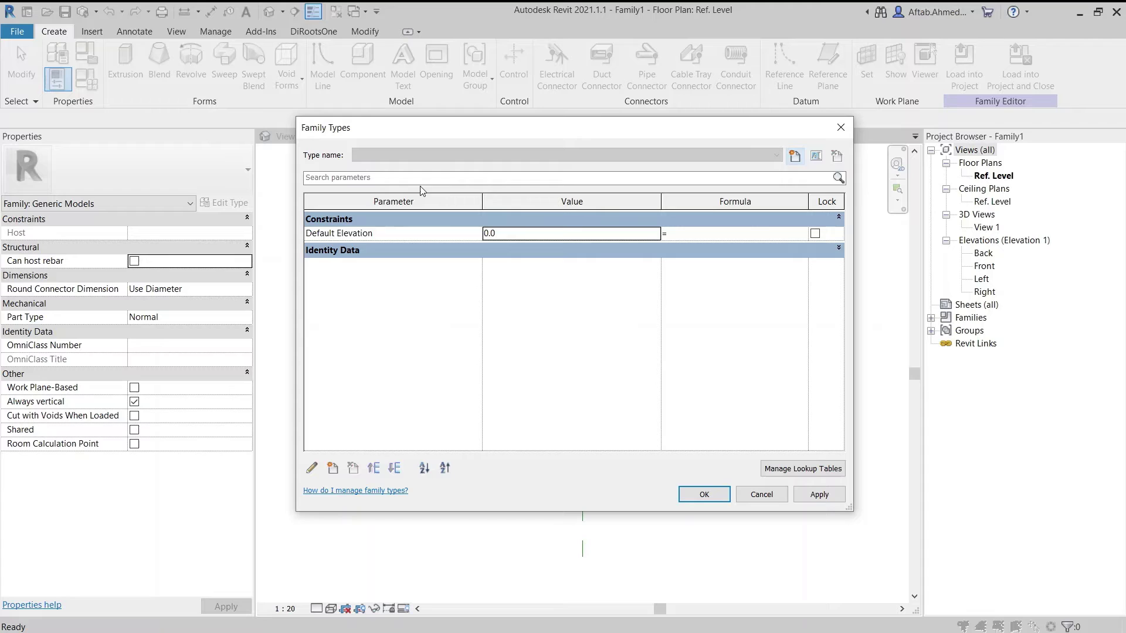
click(794, 156)
text(600x)
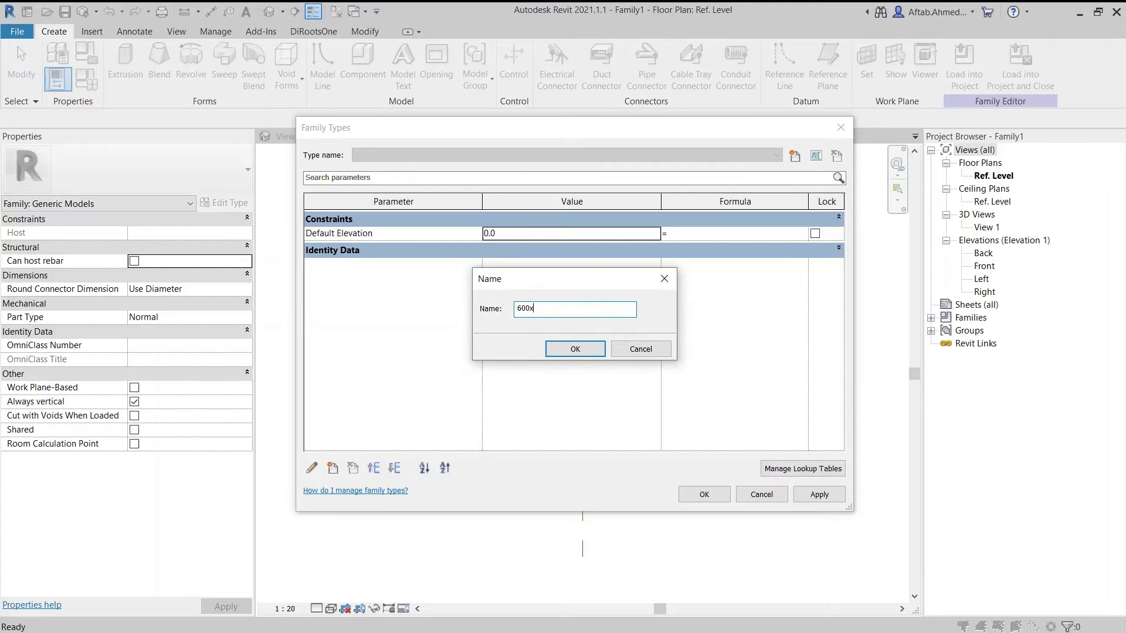
text(600)
click(591, 352)
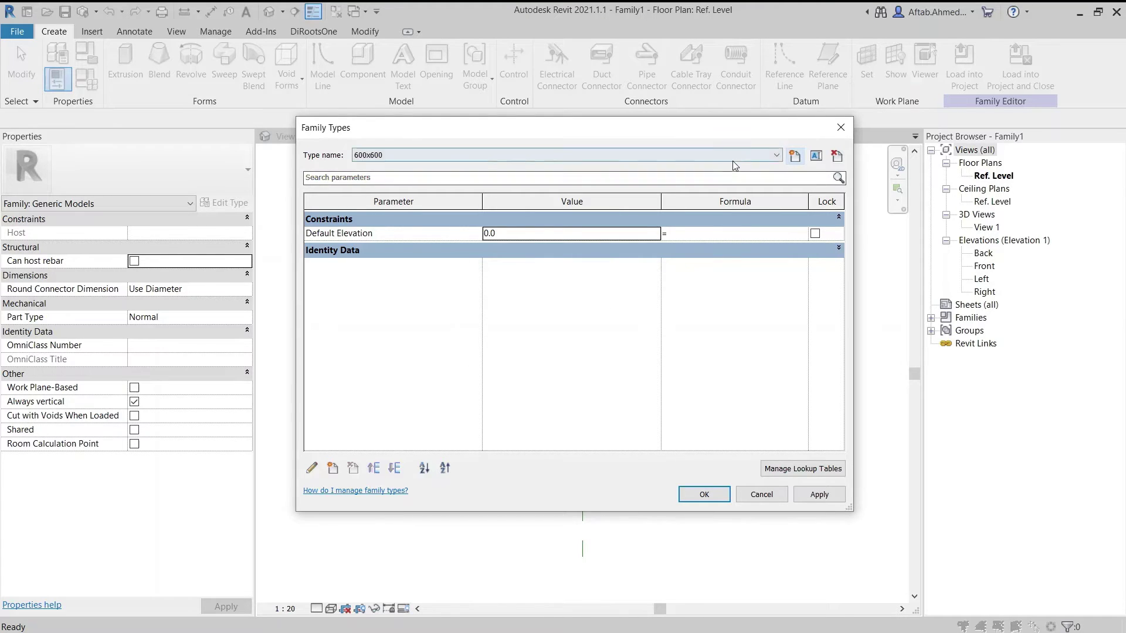
- Create a second family type named 450x450 and check the list of types
click(796, 163)
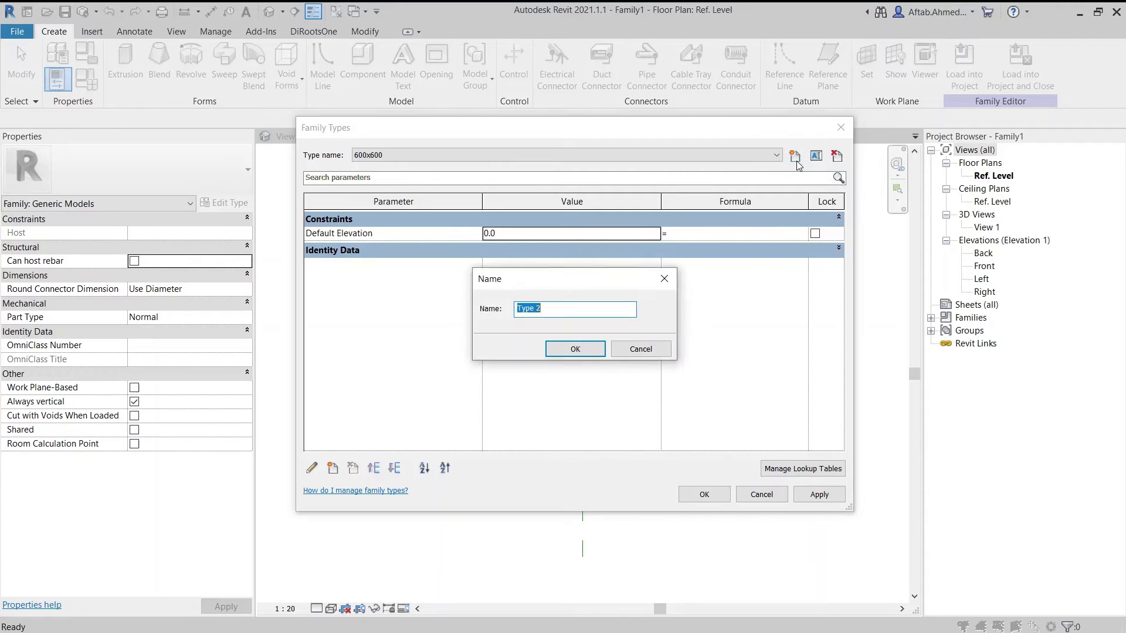
text(450x450)
key(Return)
click(778, 156)
click(780, 161)
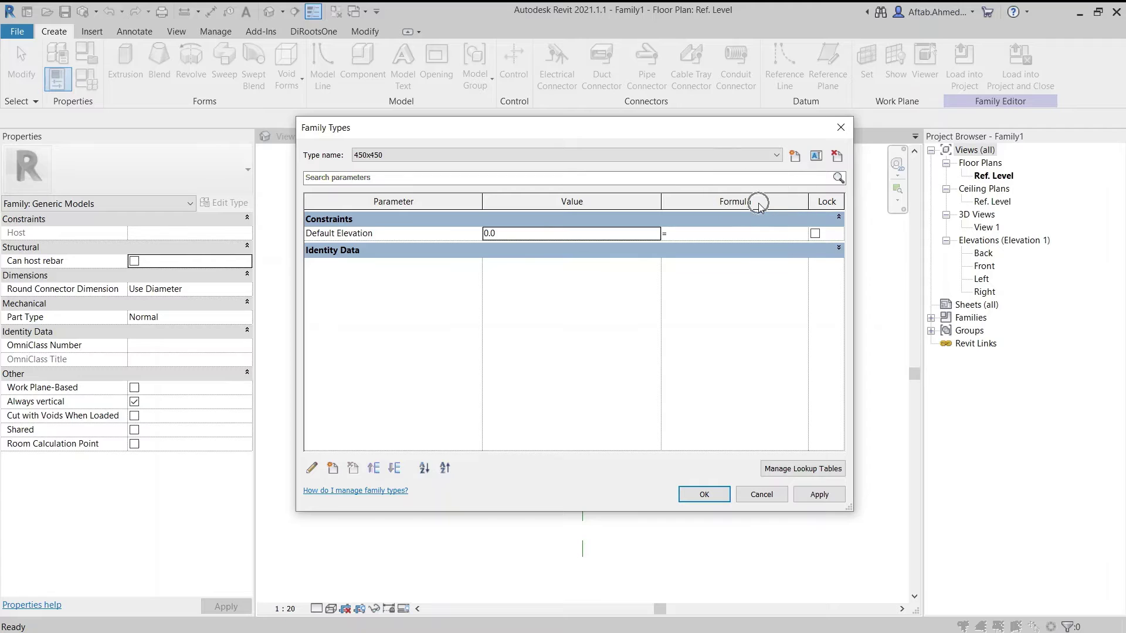
- Add two length-type family parameters named Length and Width, grouped under Dimensions
click(333, 468)
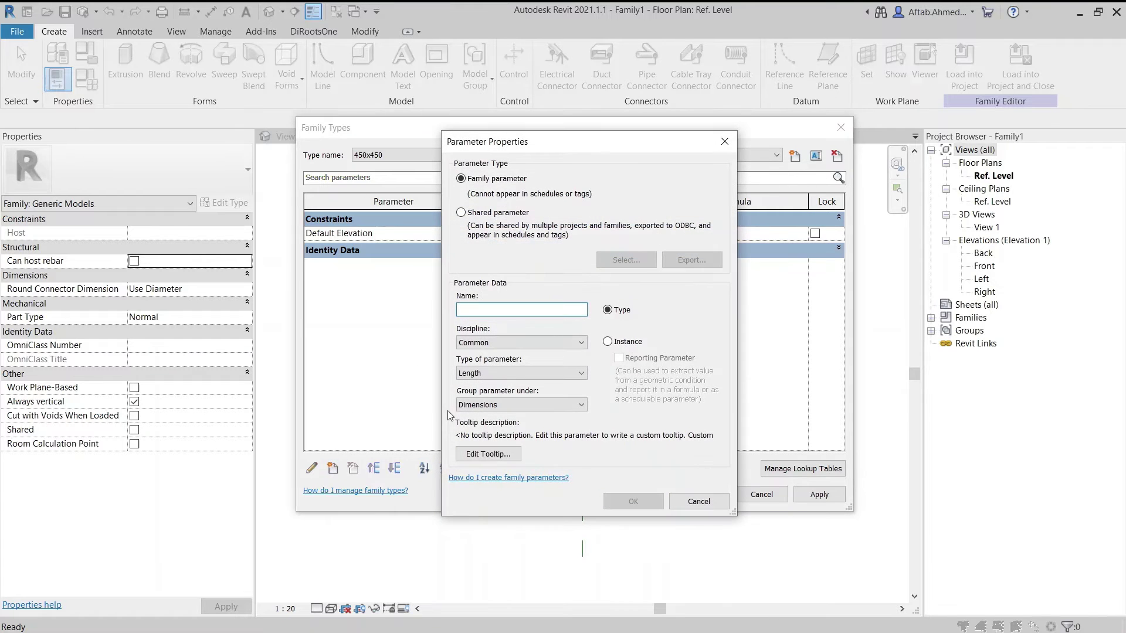
text(Length)
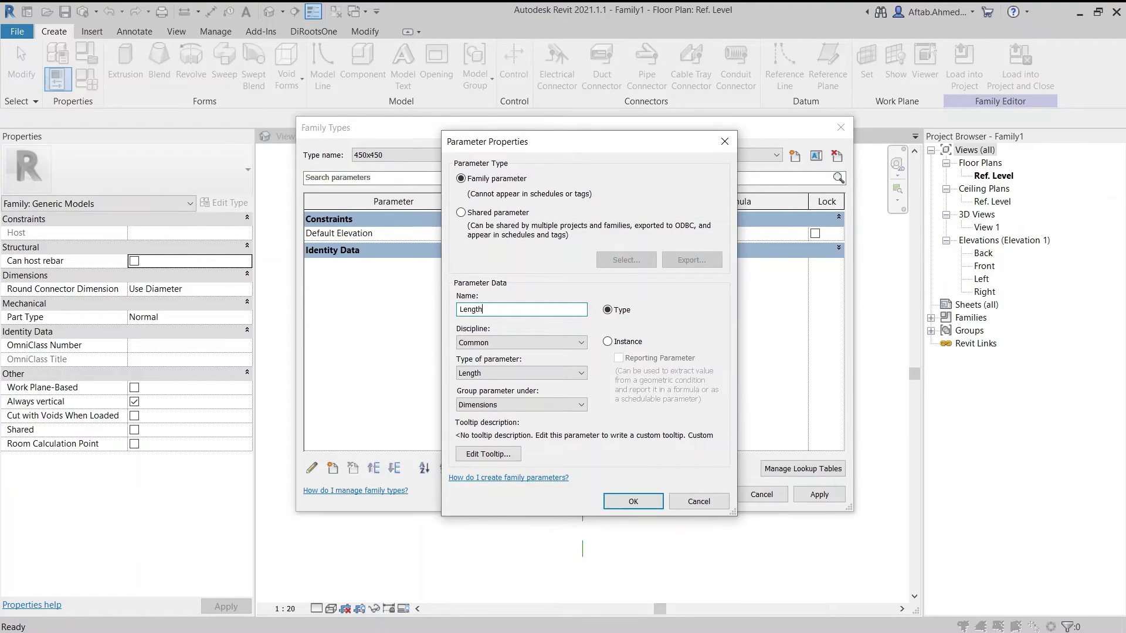
key(Return)
click(333, 467)
text(Width)
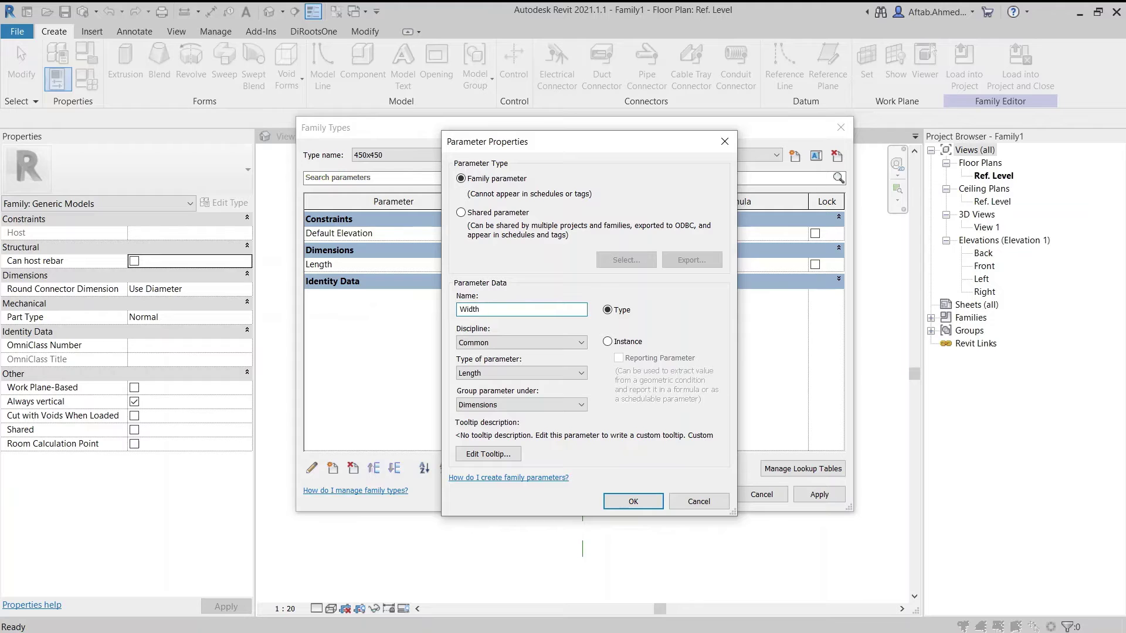
click(633, 502)
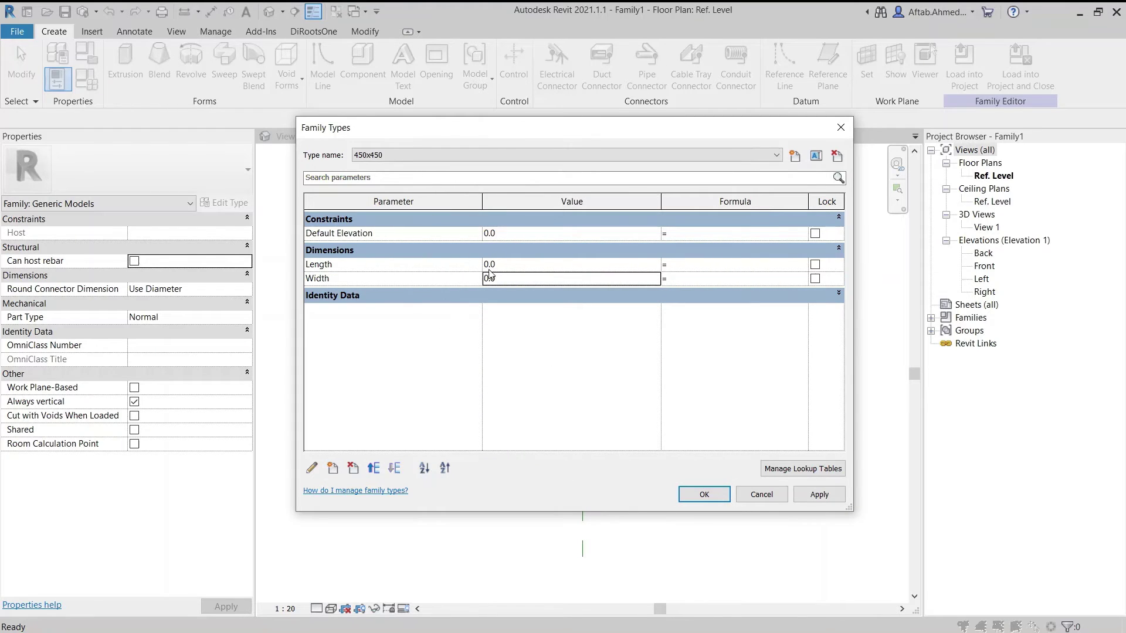
- Set the Length parameter to 2000 and give Width the formula Length/2
click(506, 264)
text(2000)
click(701, 280)
text(Le)
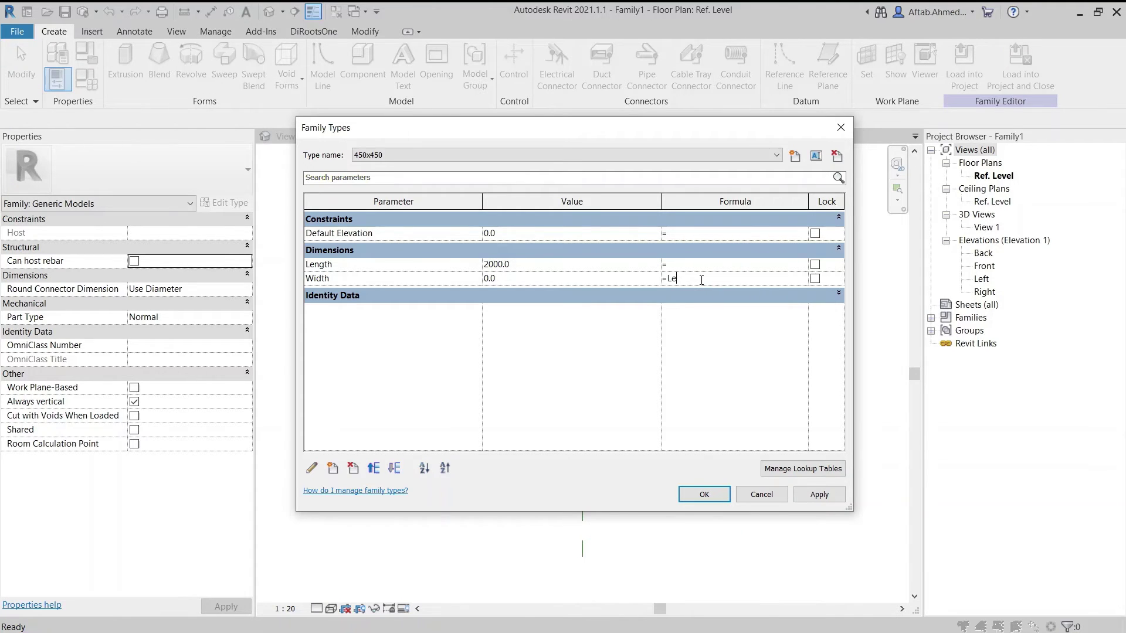
text(ngth/2)
key(Tab)
- Change the Length parameter's value to 3000 to test the Width formula
click(517, 267)
key(Delete)
text(3)
key(Tab)
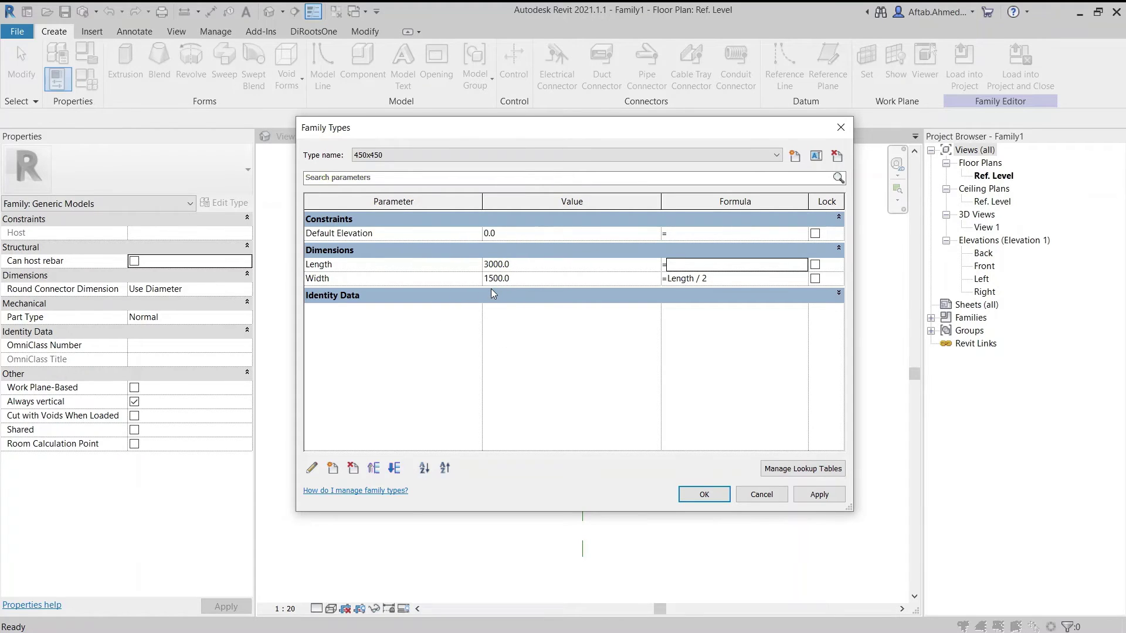
- Try locking the Width parameter and release the lock again
click(815, 279)
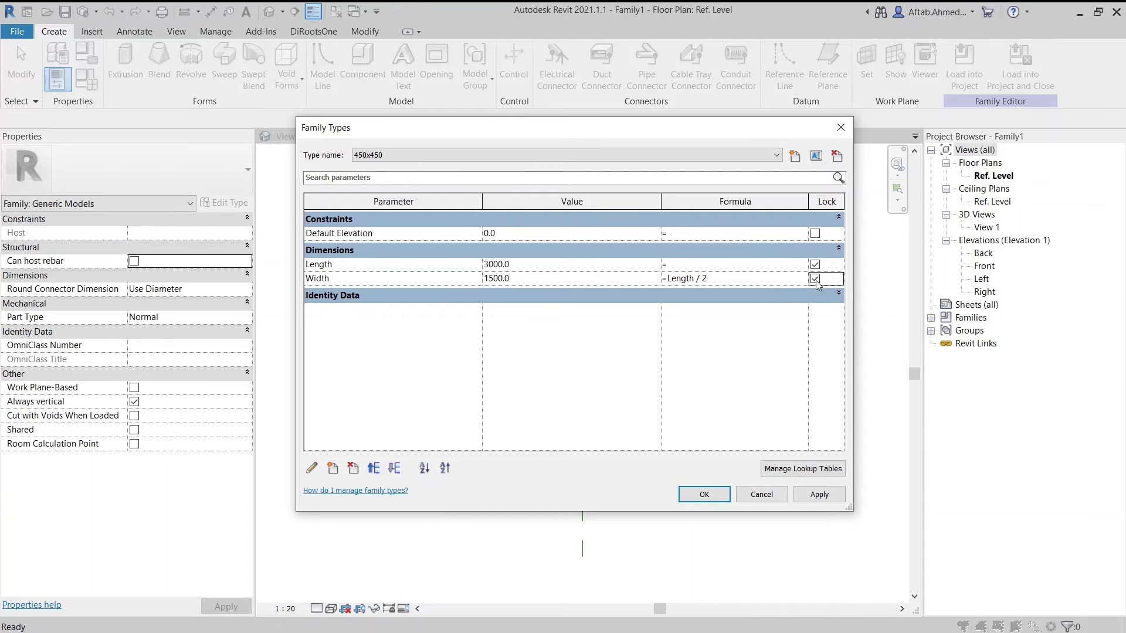
click(815, 279)
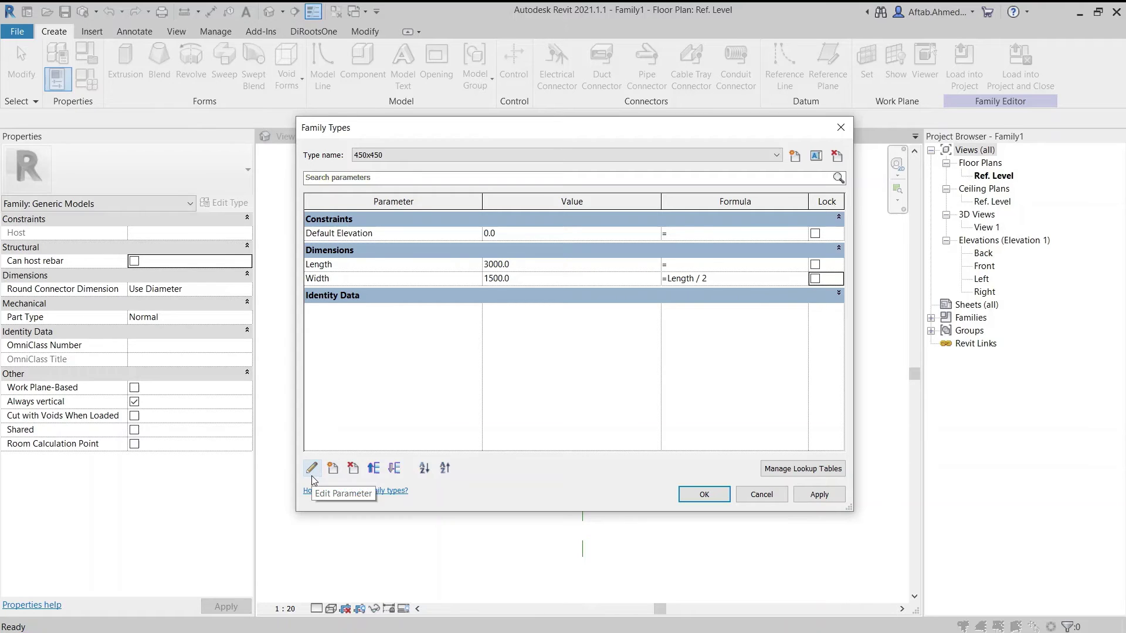
- Try reordering the Length parameter by moving it below Width, back above it and below again
click(325, 265)
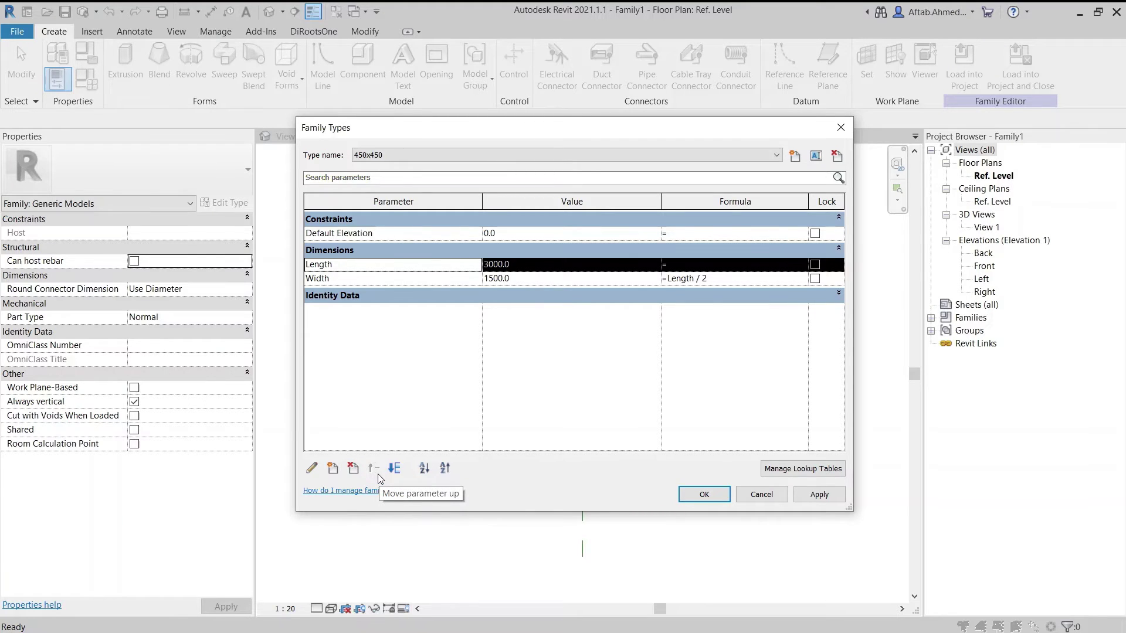
click(394, 469)
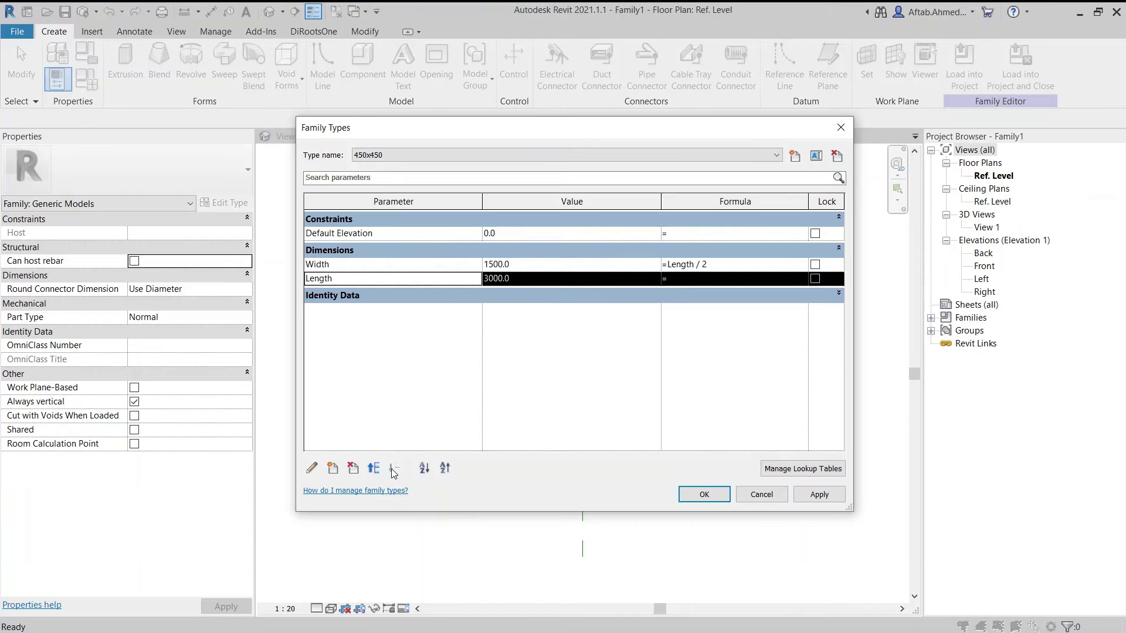
click(373, 468)
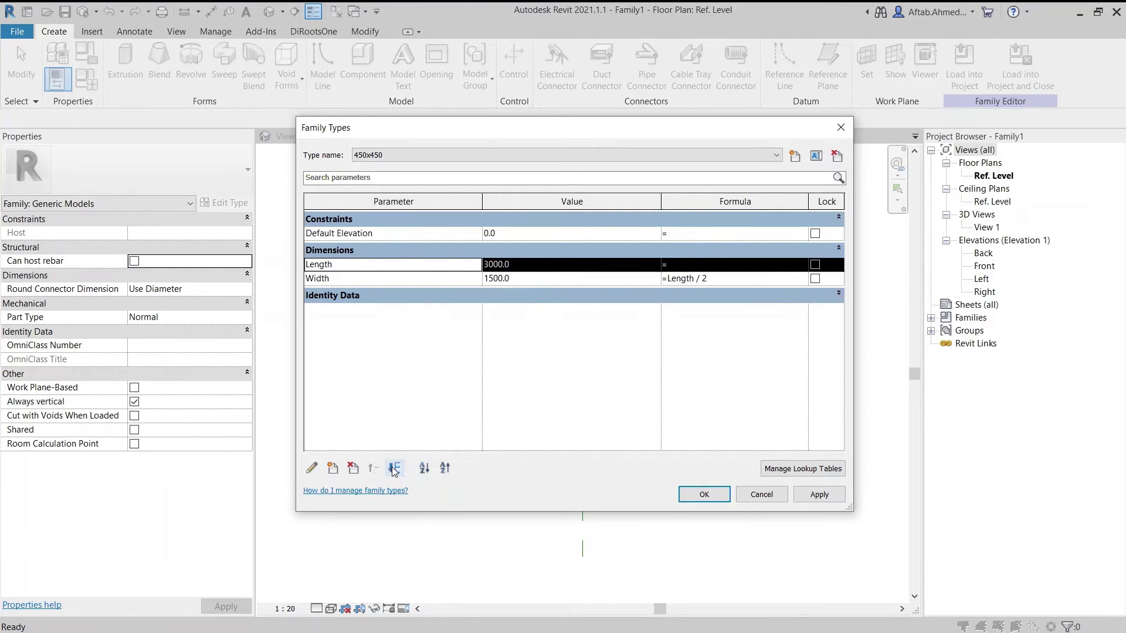
click(394, 469)
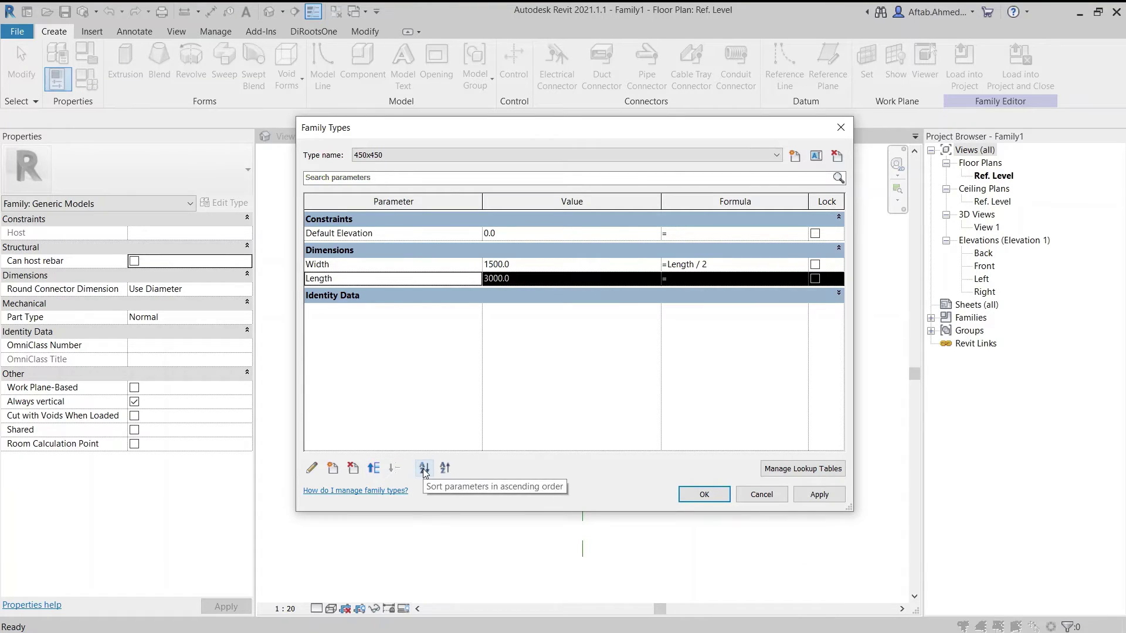
- Try the descending parameter sort and leave the family parameters sorted in ascending order
click(424, 468)
click(444, 468)
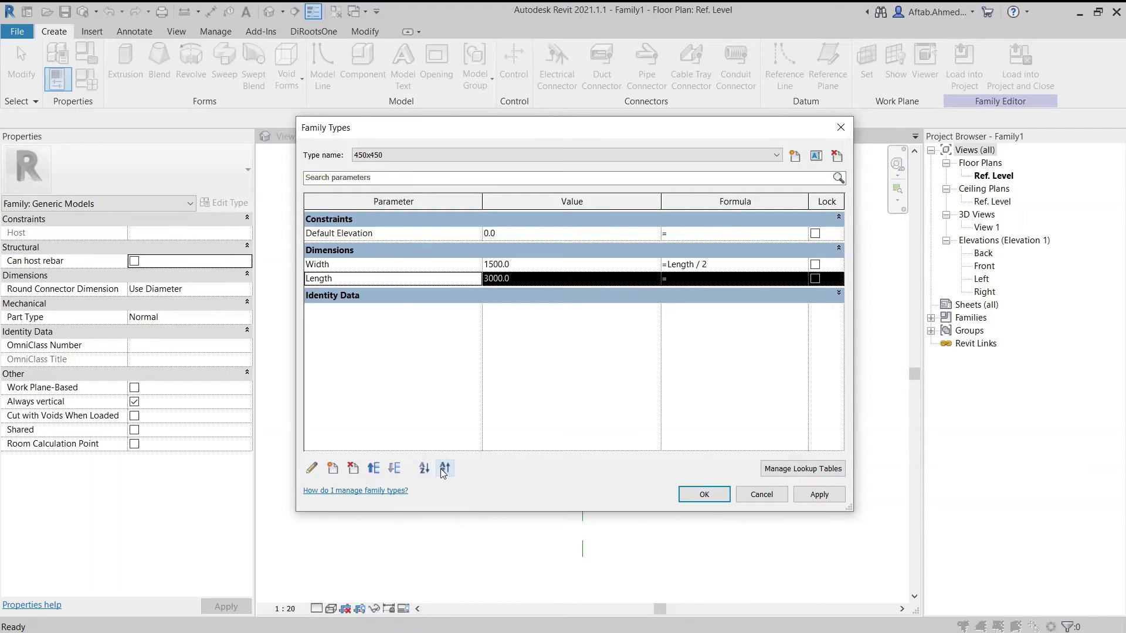
click(427, 470)
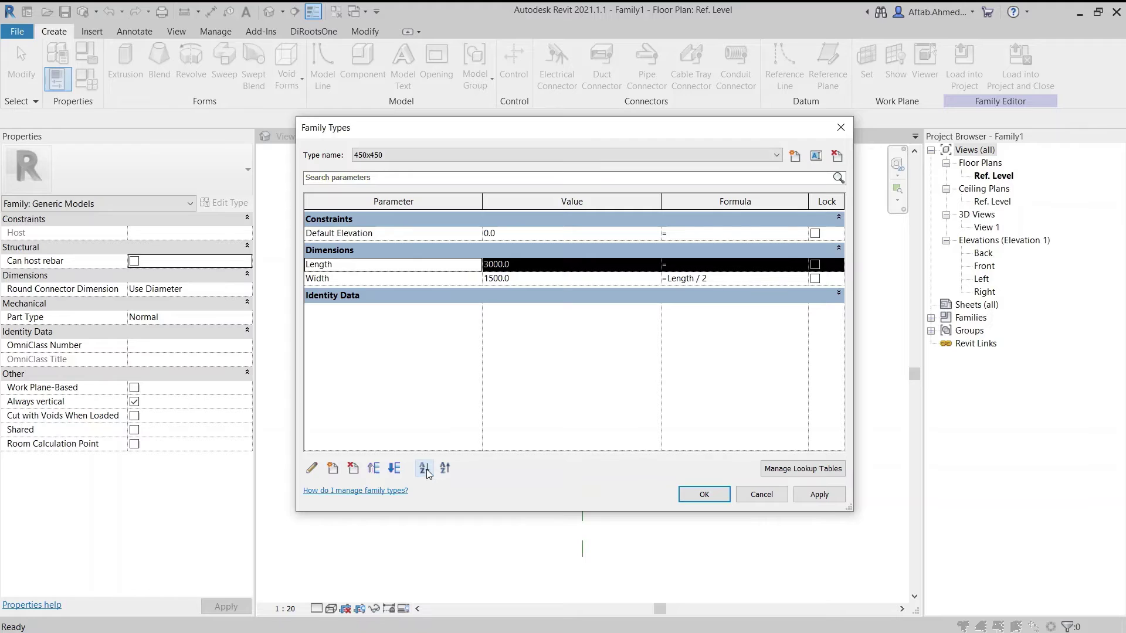
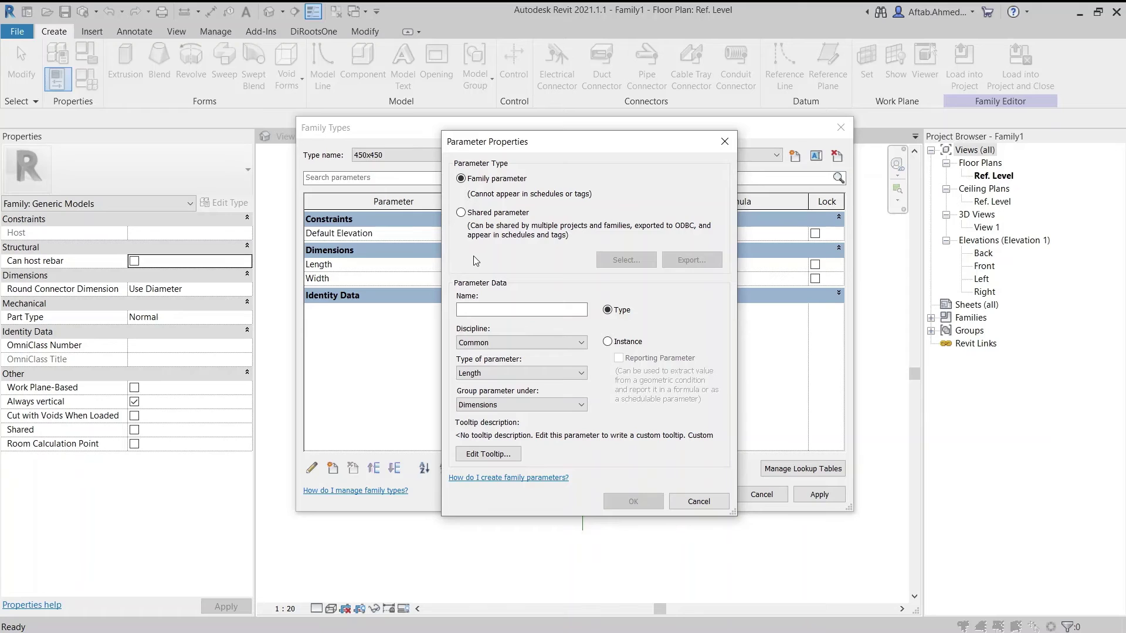
- Create a length-type family parameter named AHU Length, grouped under Dimensions
click(482, 296)
click(480, 310)
click(480, 311)
text(AHU Le)
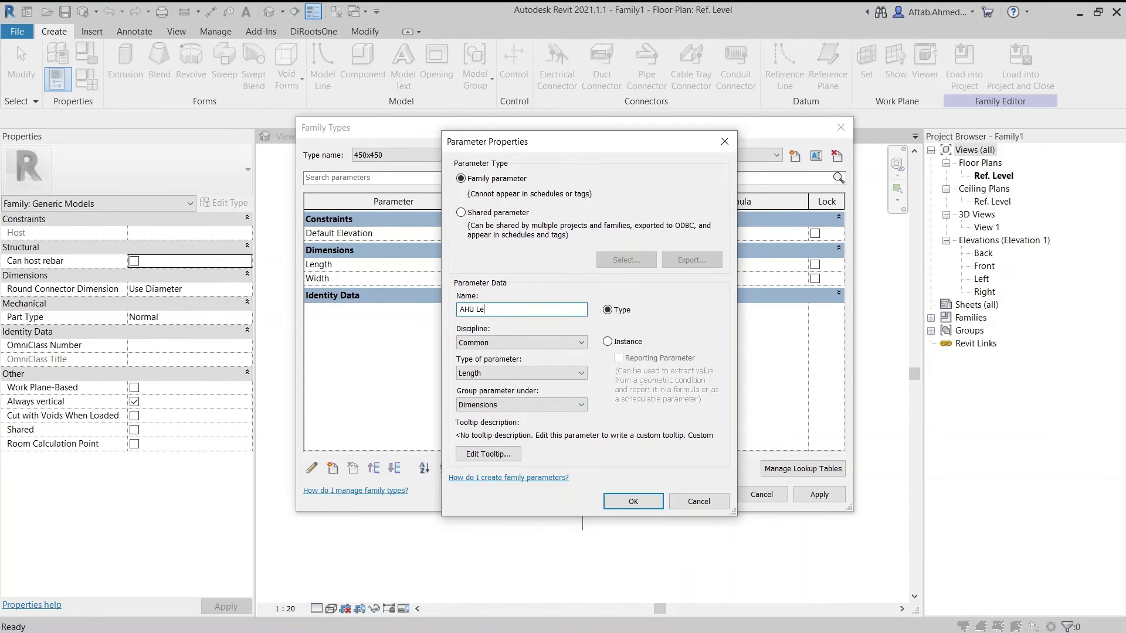
text(ngth)
click(642, 499)
- Add two more length-type family parameters named AHU Width and AHU Height under Dimensions
click(333, 468)
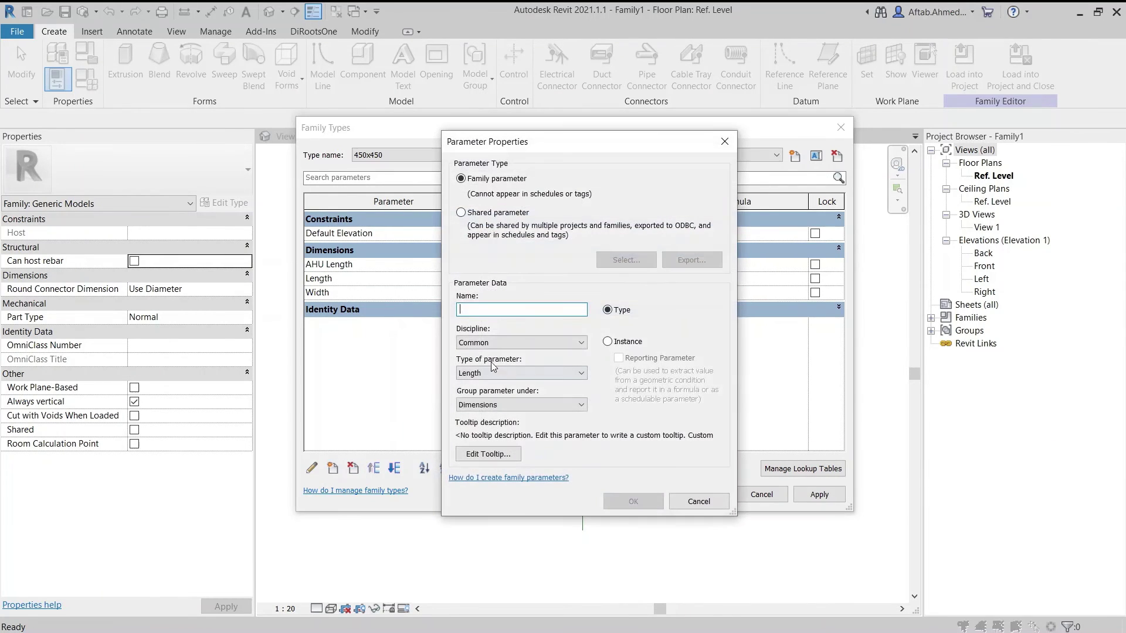
text(AHU)
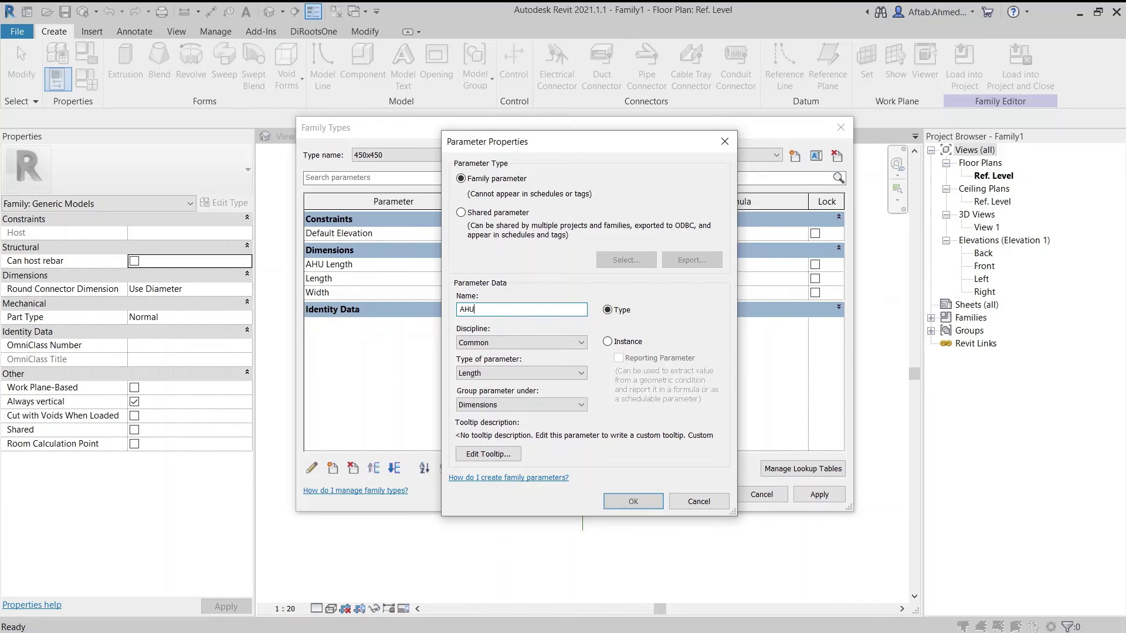
text( Width)
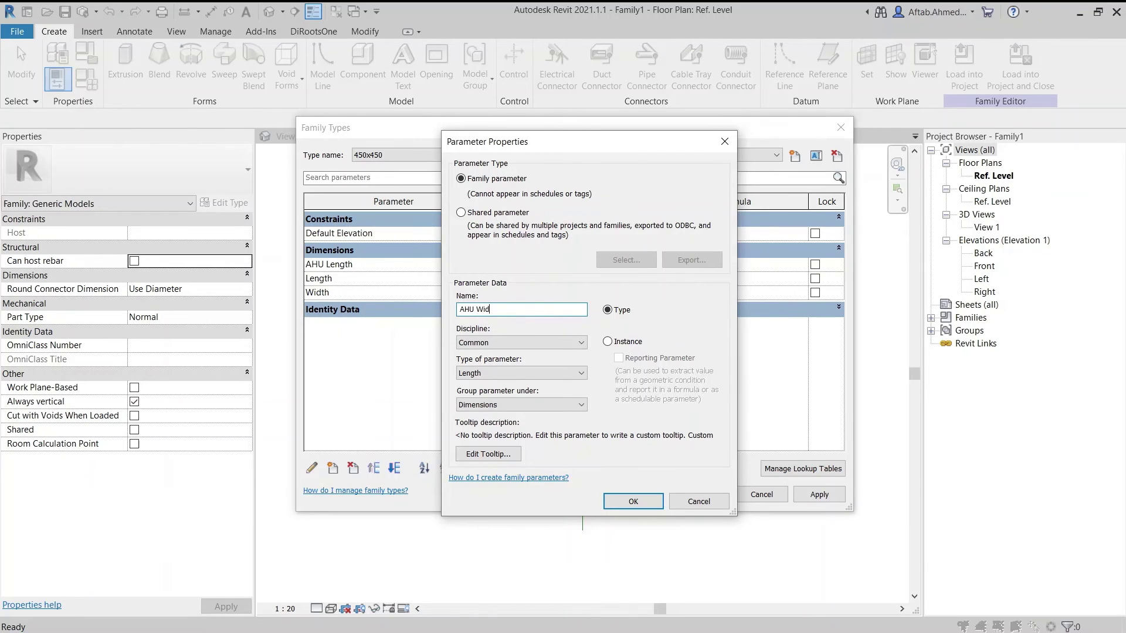
click(633, 503)
click(332, 468)
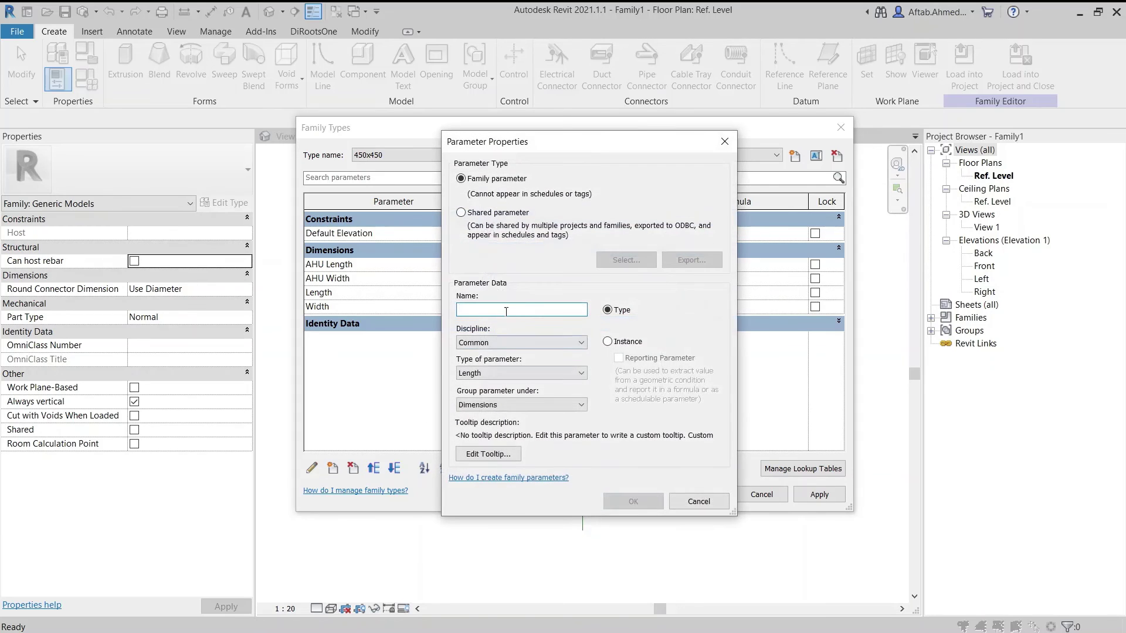
text(AHU)
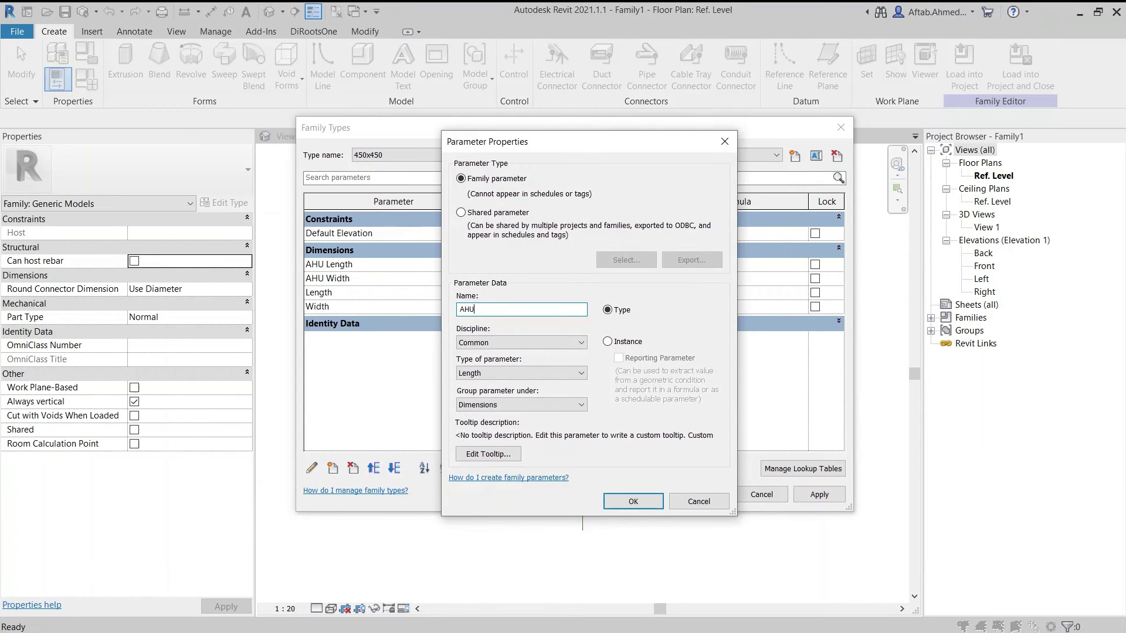
text( Height)
key(Return)
- Set the parameter values AHU Height to 1500, AHU Length to 4000 and AHU Width to 2600
click(512, 267)
text(1500)
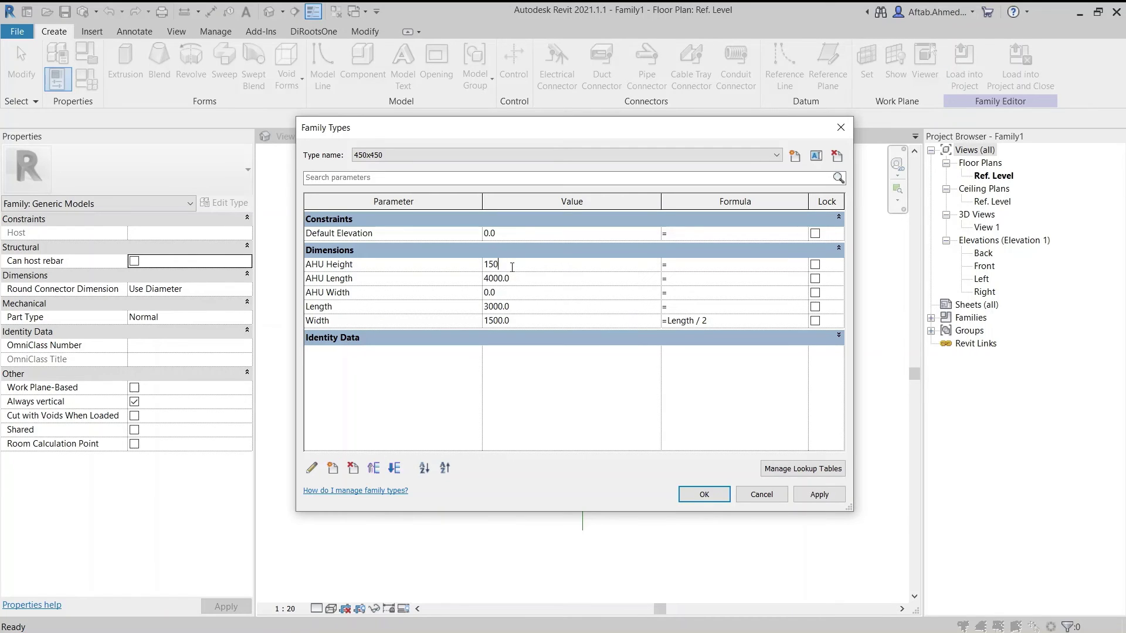
key(Tab)
click(513, 292)
text(2600)
key(Tab)
click(332, 468)
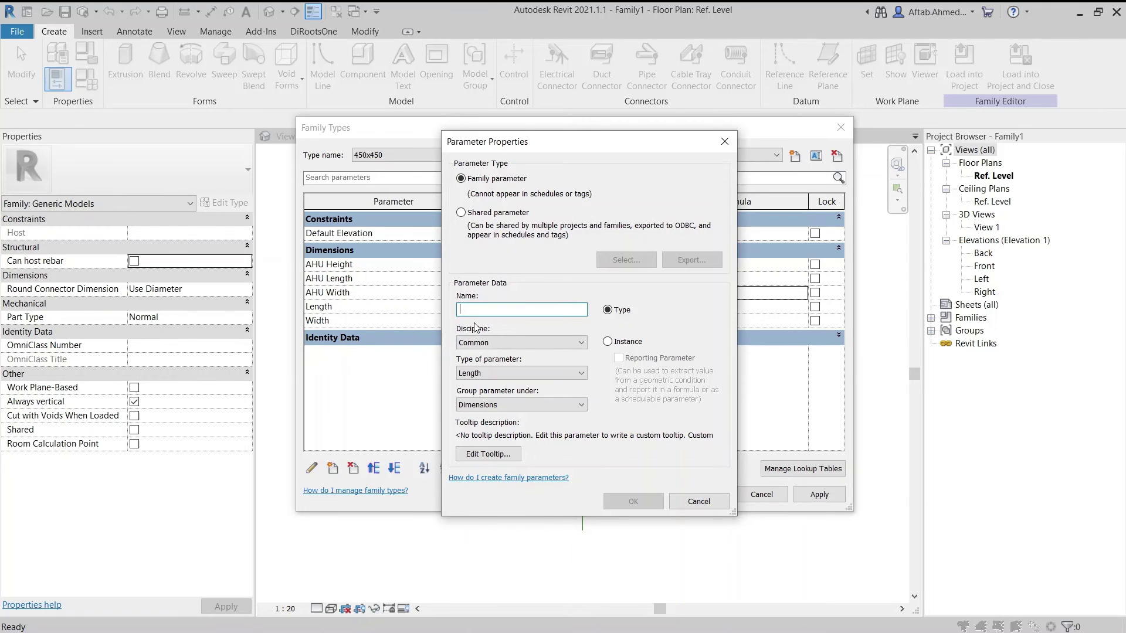
key(ctrl)
key(ctrl)
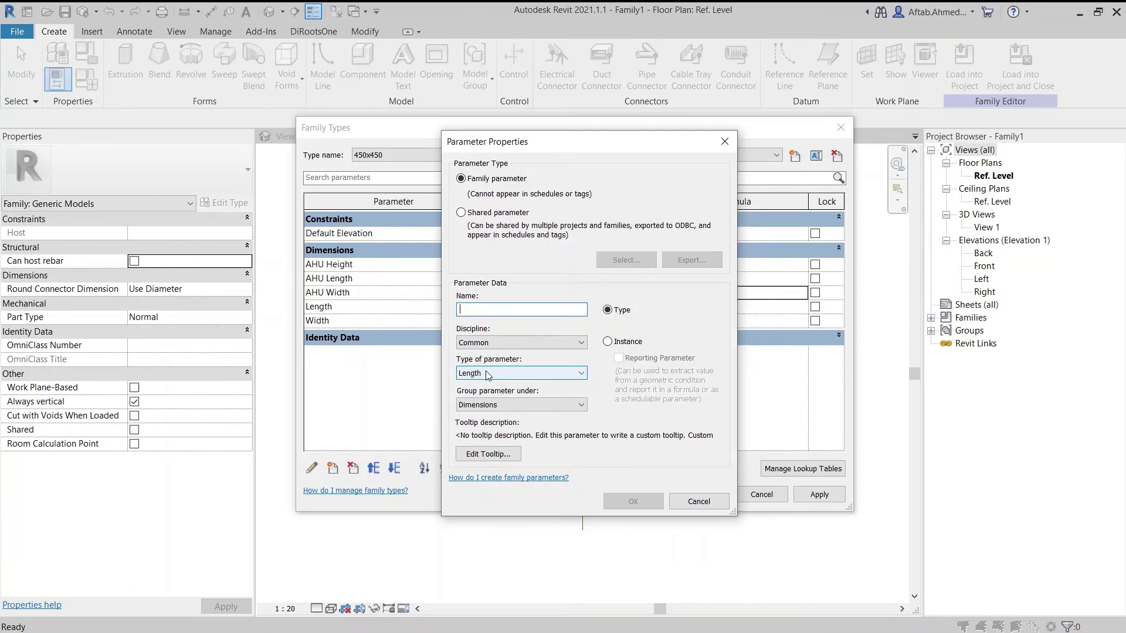
key(ctrl)
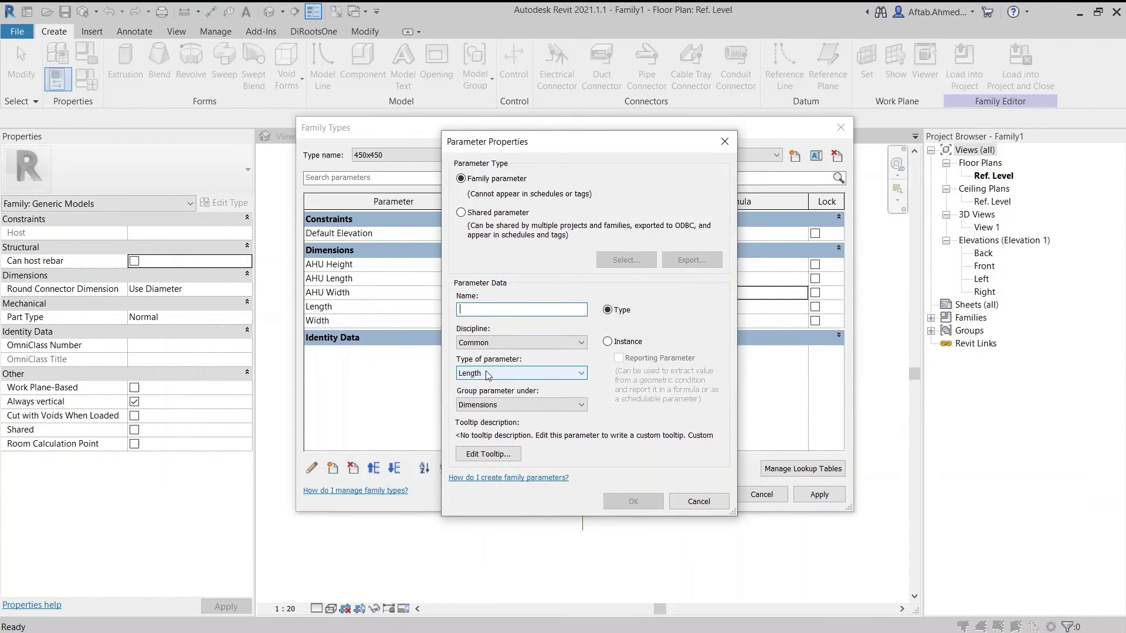
click(472, 311)
click(472, 312)
click(699, 502)
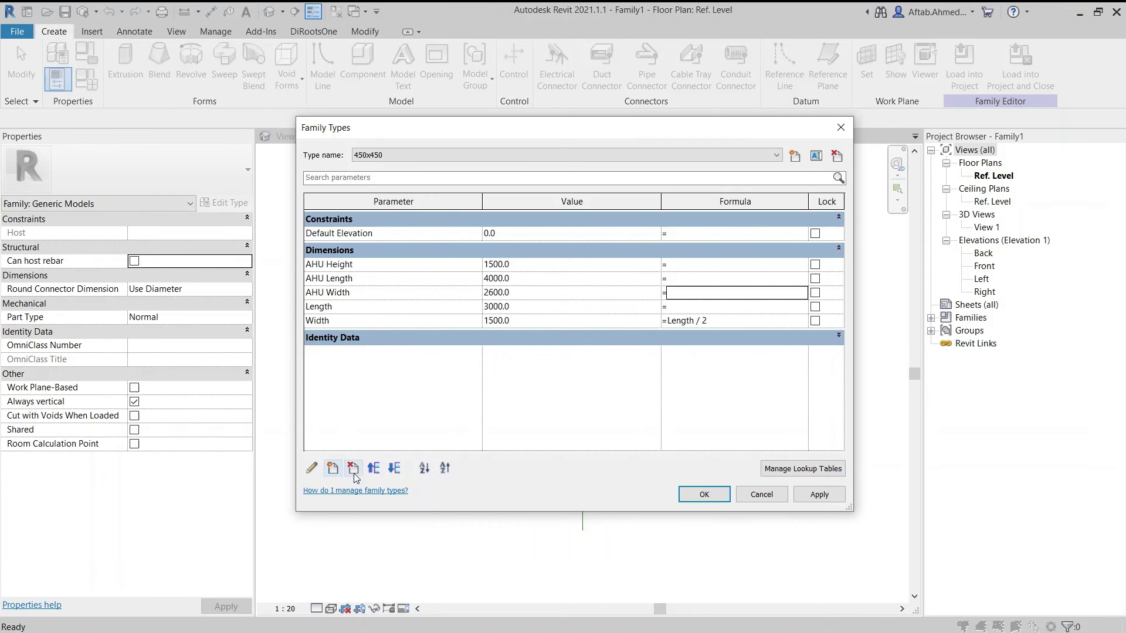
- Create a Yes/No family parameter named hide object, grouped under Visibility
click(333, 468)
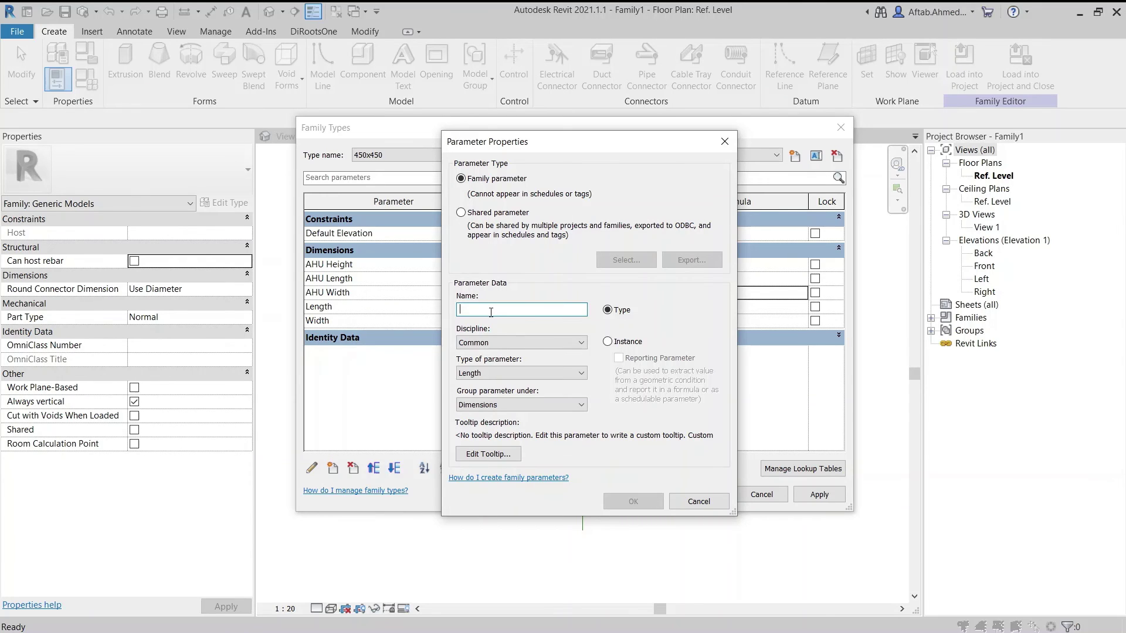
text(h)
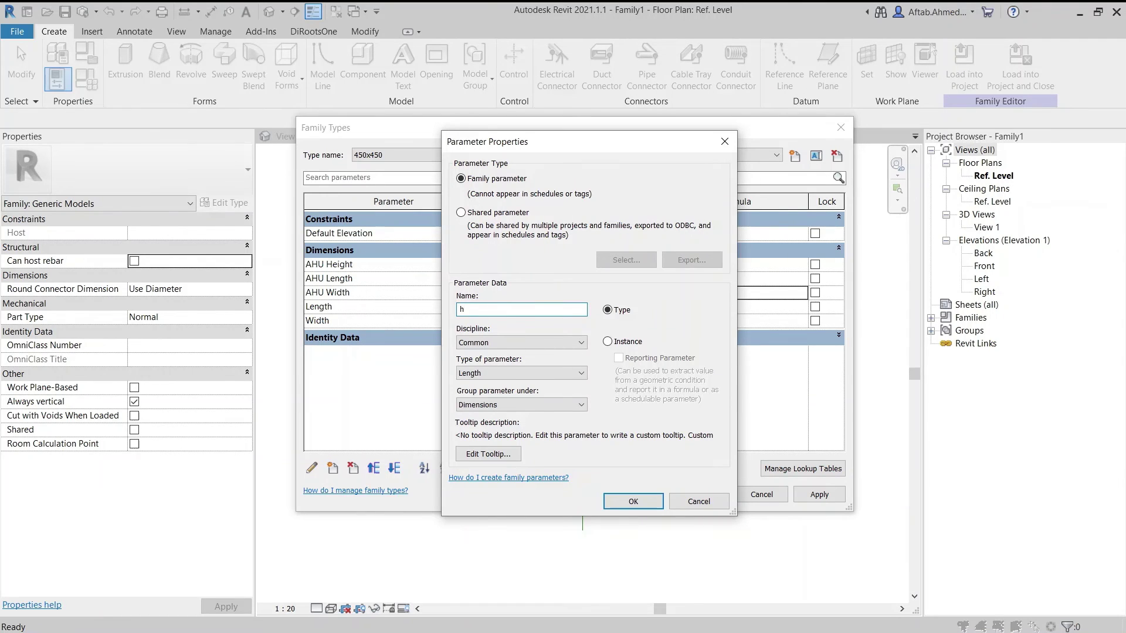
text(ide object)
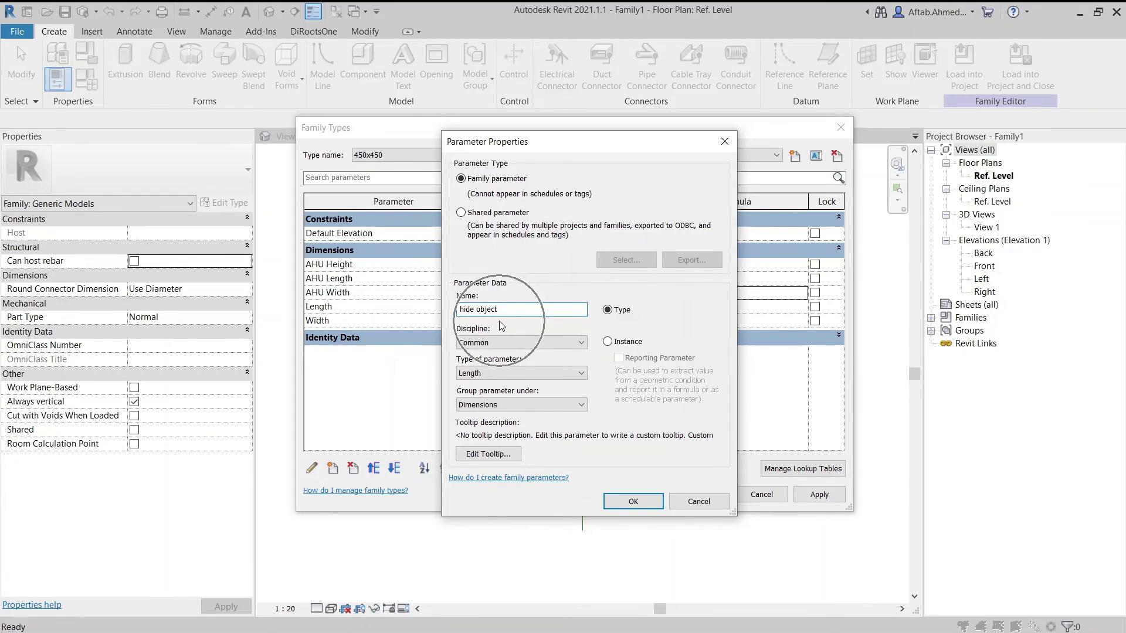
click(491, 369)
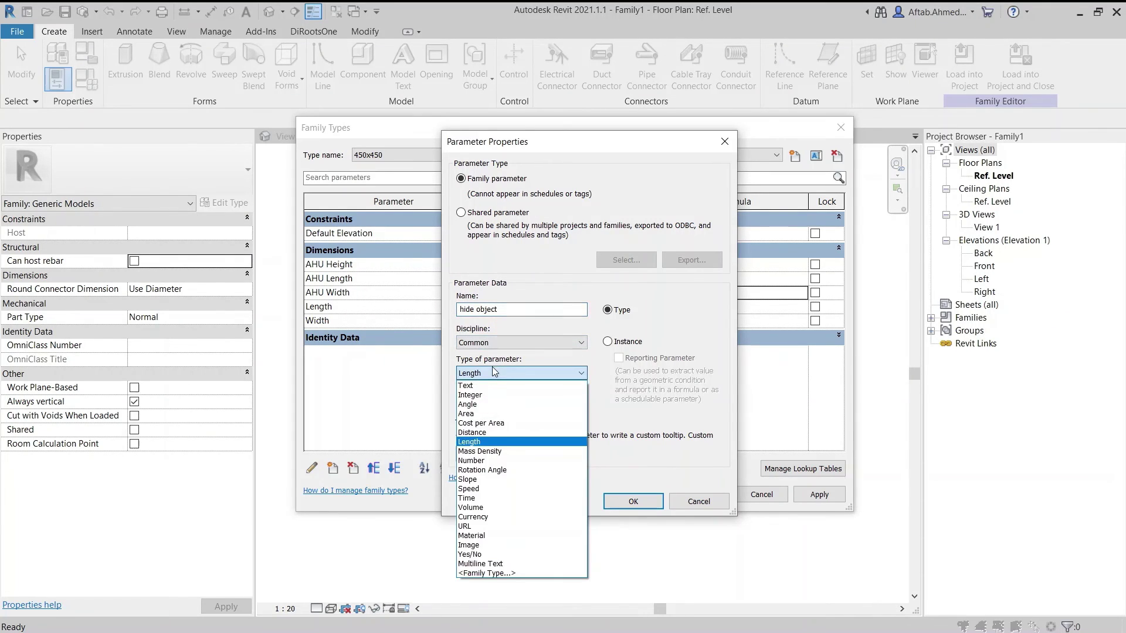
click(486, 554)
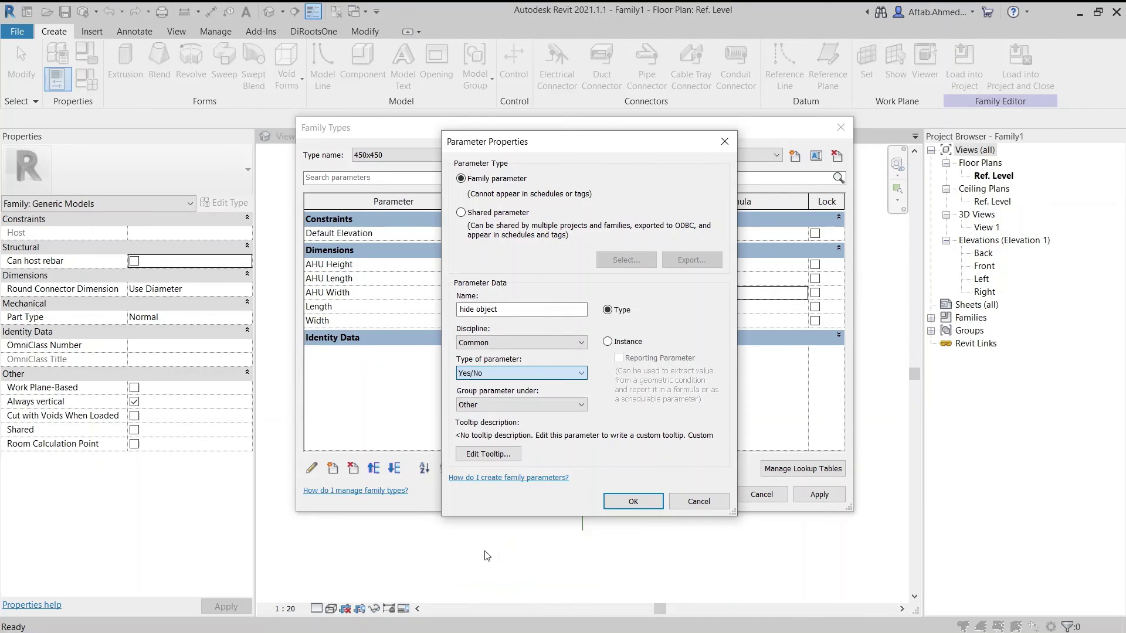
click(491, 405)
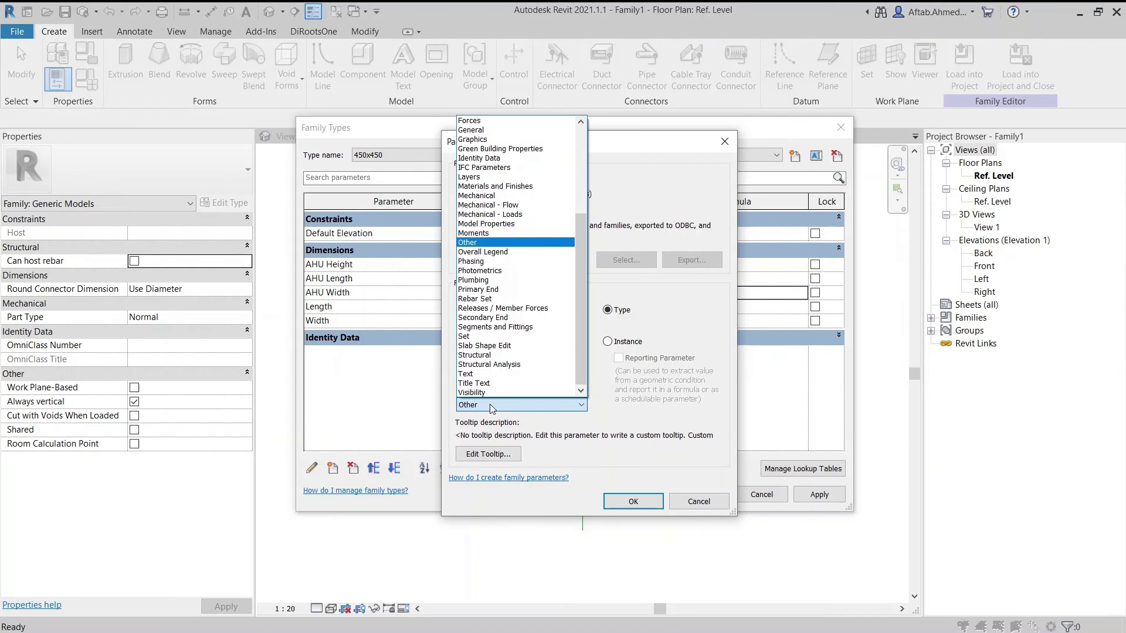
click(491, 393)
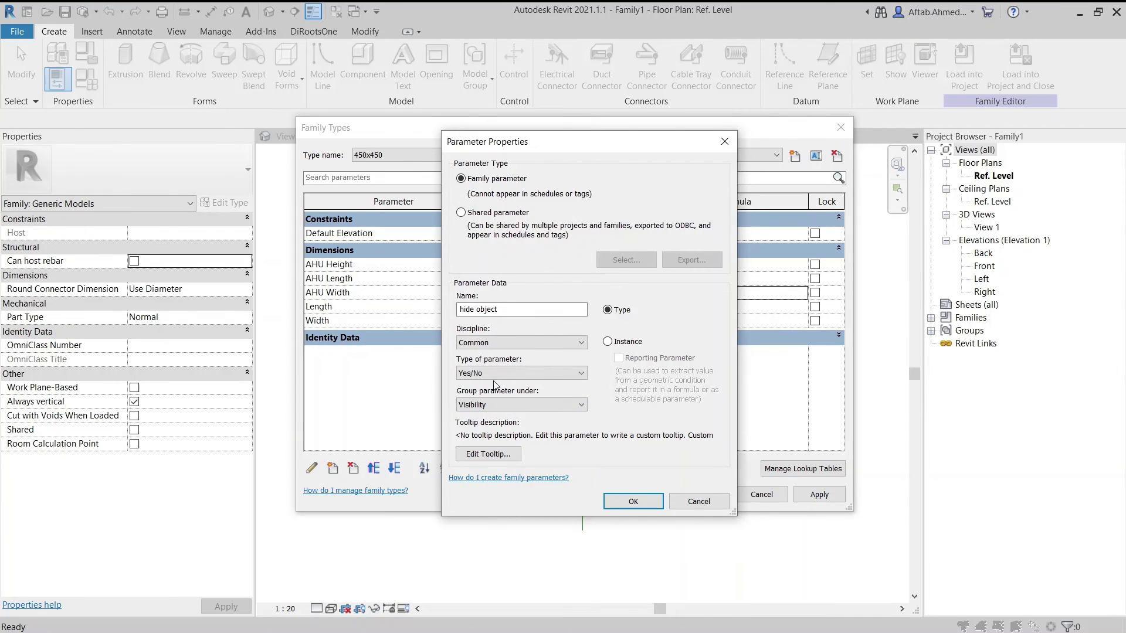
click(634, 502)
- Start another new family parameter and look through the groups it can be placed under
click(332, 468)
click(517, 405)
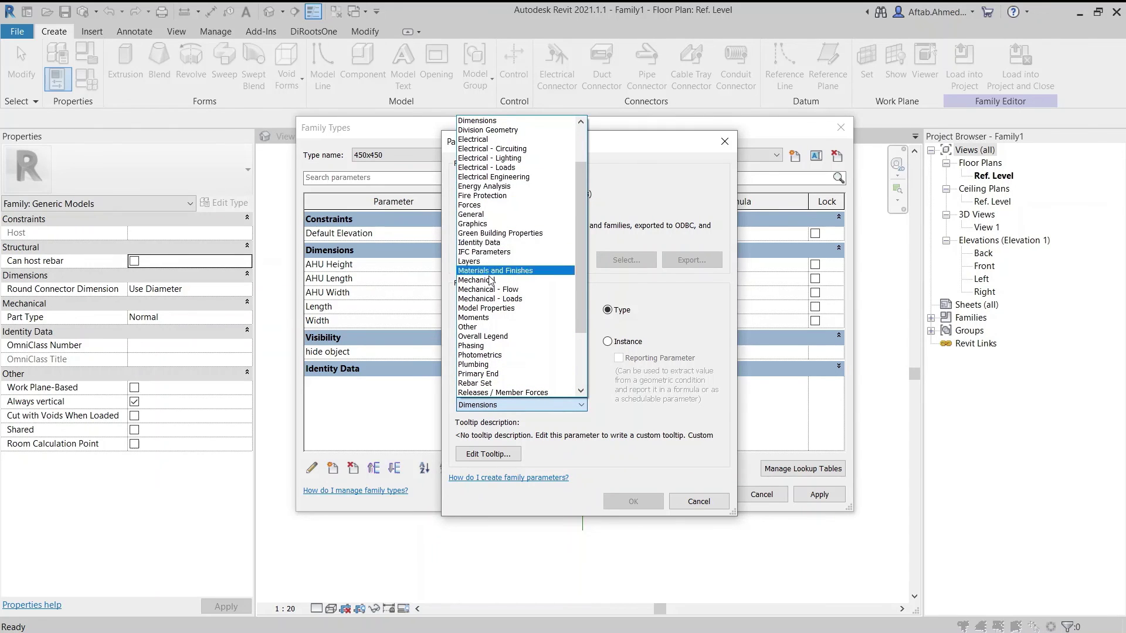
click(672, 323)
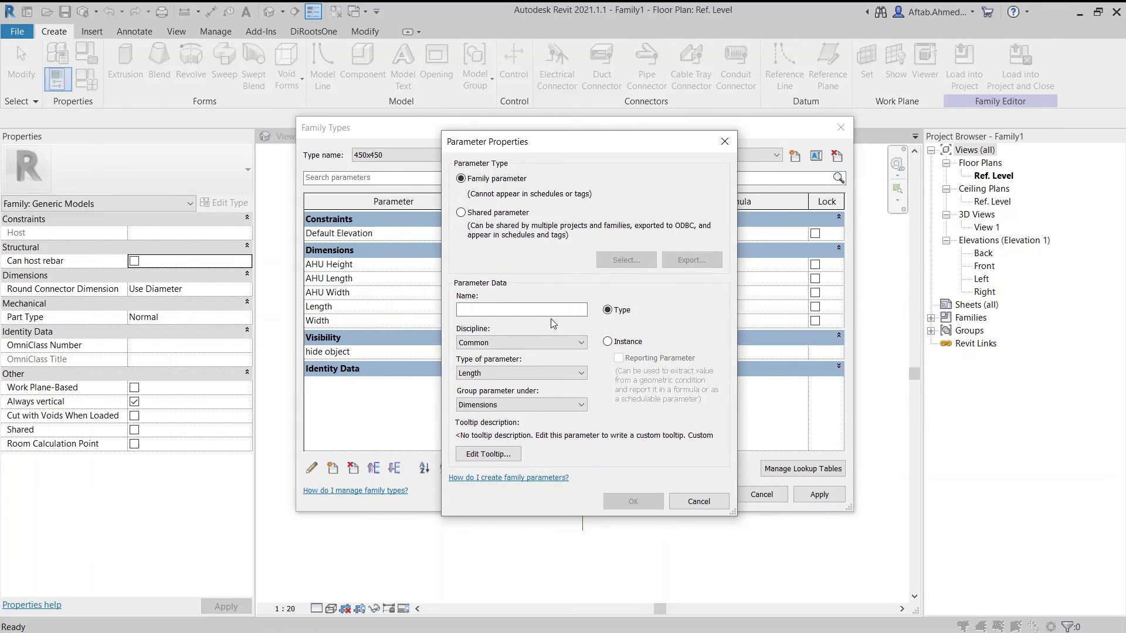
- Try the Instance option for the new parameter and switch it back to Type
click(607, 319)
click(607, 321)
key(ctrl)
key(ctrl)
click(608, 343)
key(ctrl)
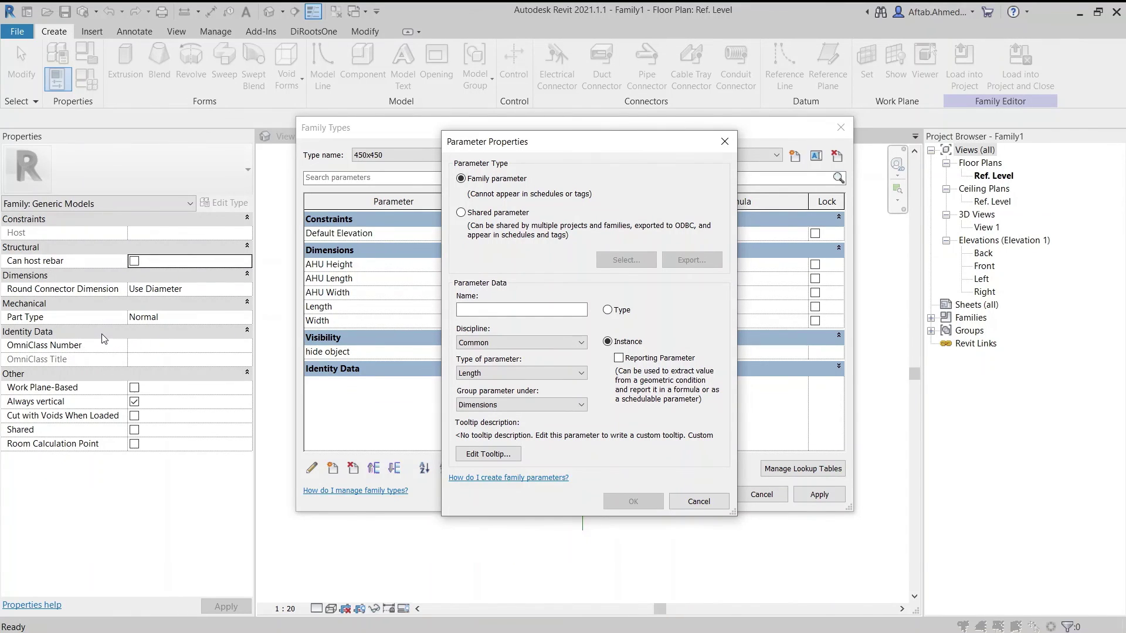
click(607, 319)
click(609, 311)
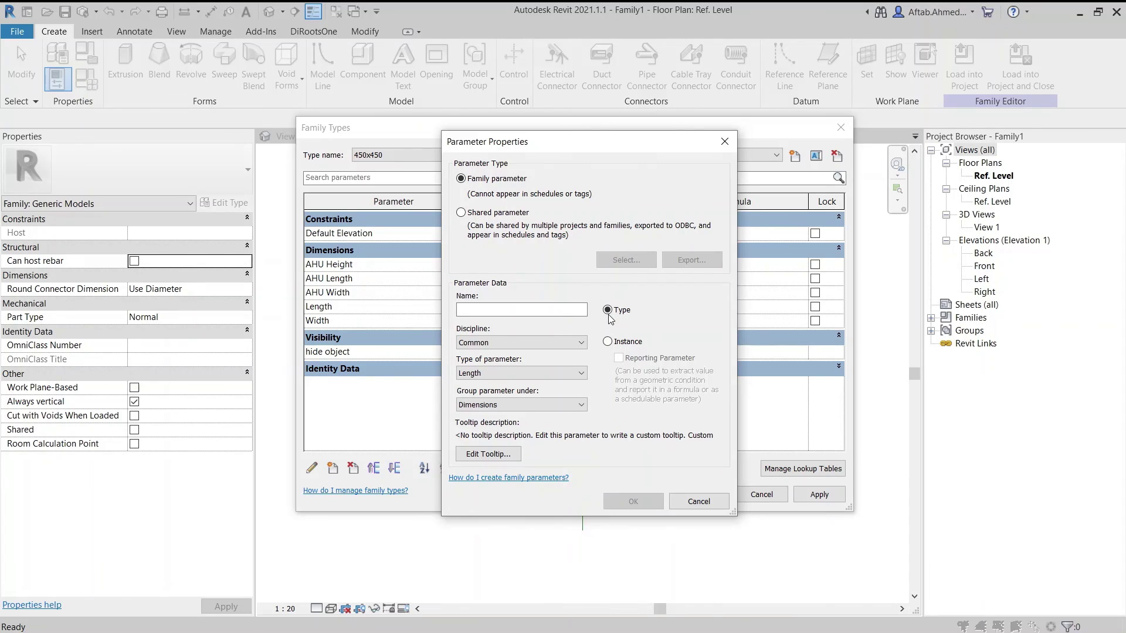
click(610, 319)
- Make the new, still unnamed parameter an Instance parameter
click(609, 345)
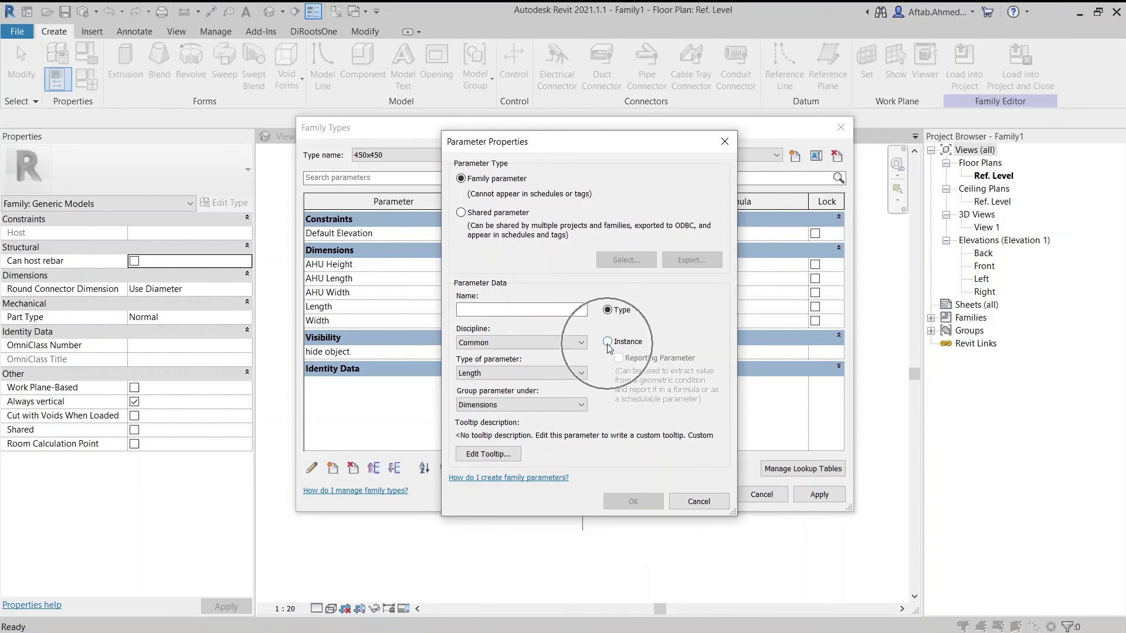
click(608, 344)
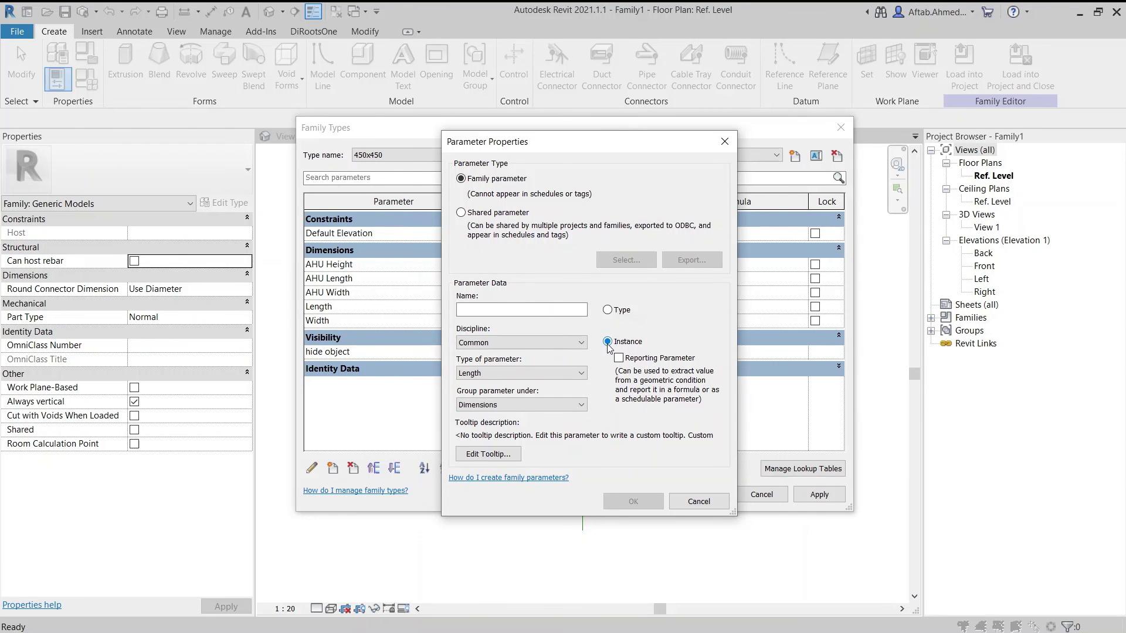
key(ctrl)
key(ctrl)
click(596, 328)
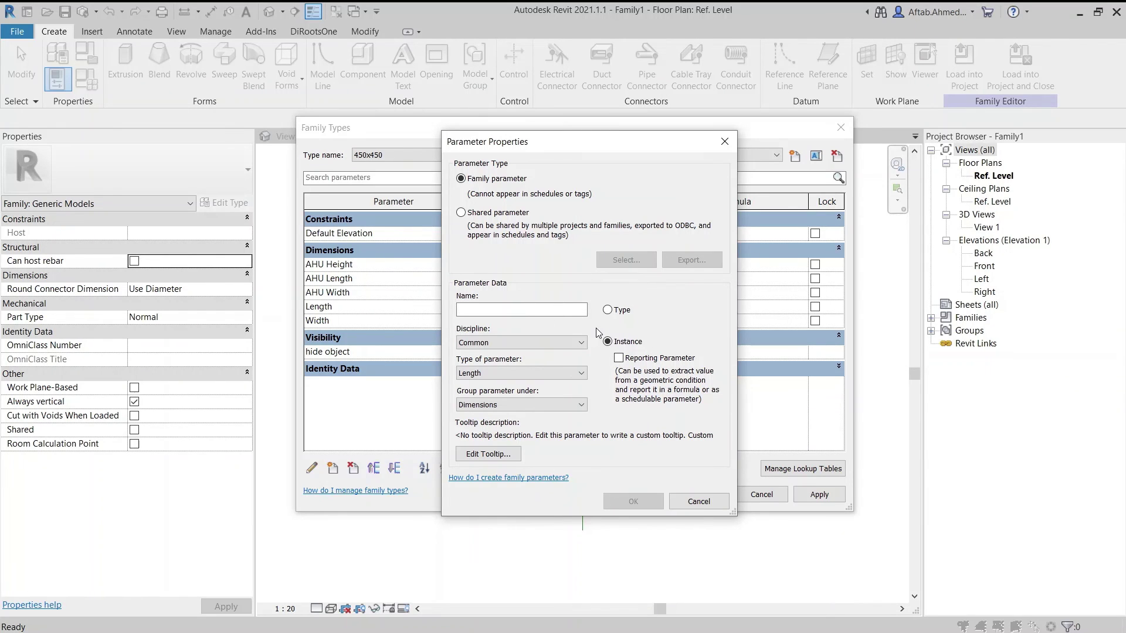